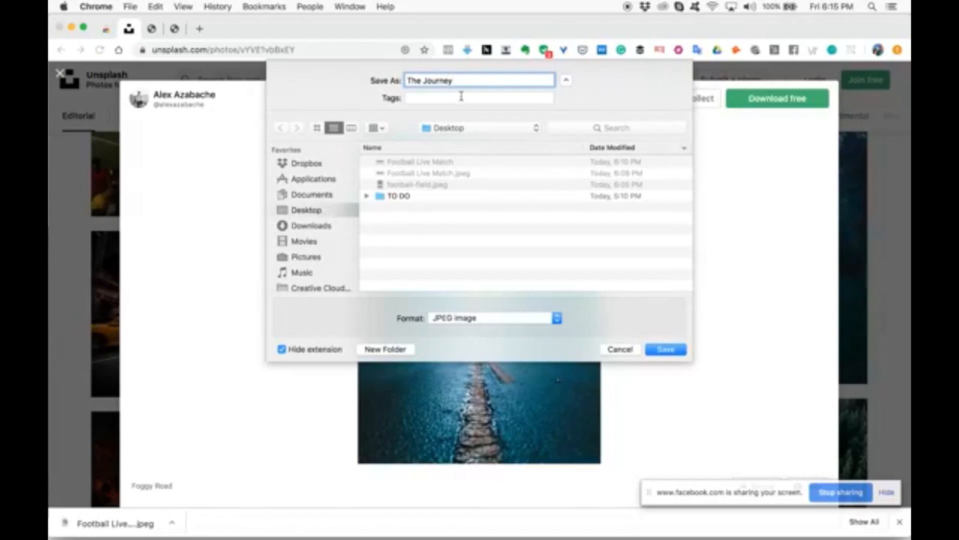
Save the foggy road photo to the Desktop as "The Journey Home" in JPEG format and close the photo view.
left_click(476, 88)
left_click(463, 78)
type("Home")
left_click(680, 350)
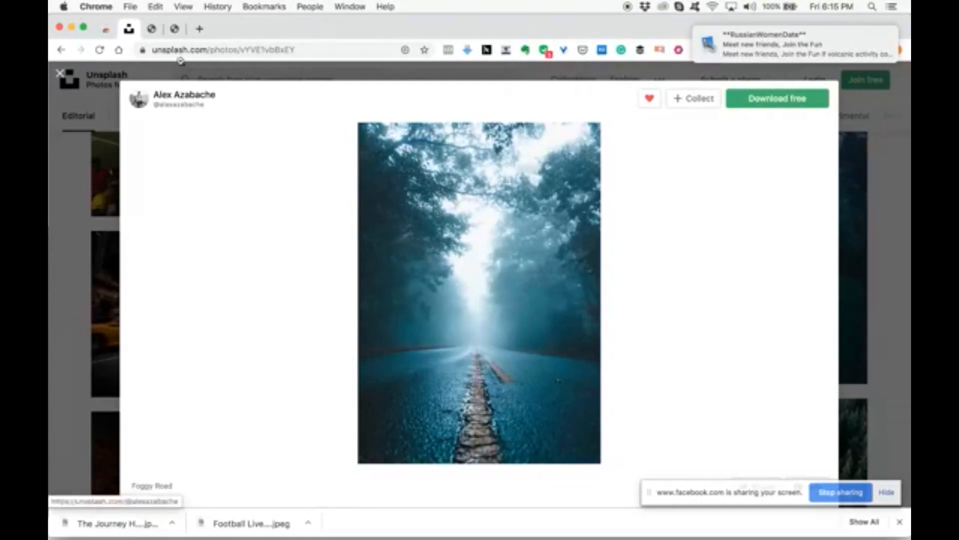
left_click(61, 74)
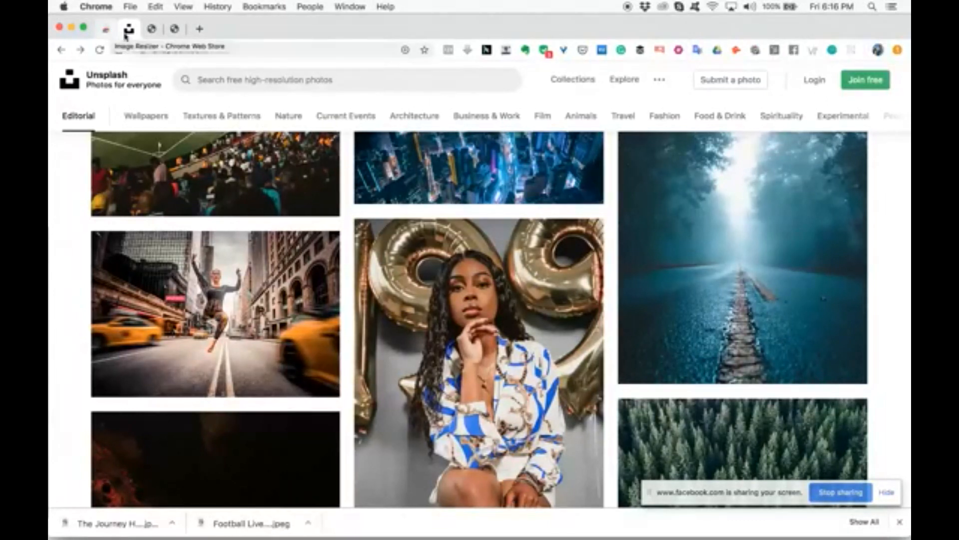
Return to the Image Resizer page in the Chrome Web Store and launch the installed extension.
left_click(108, 31)
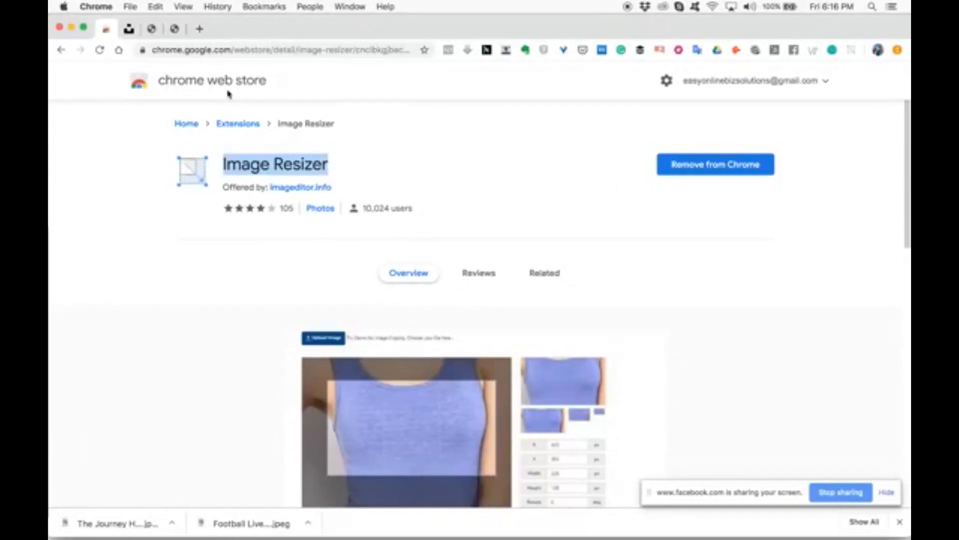
left_click(245, 158)
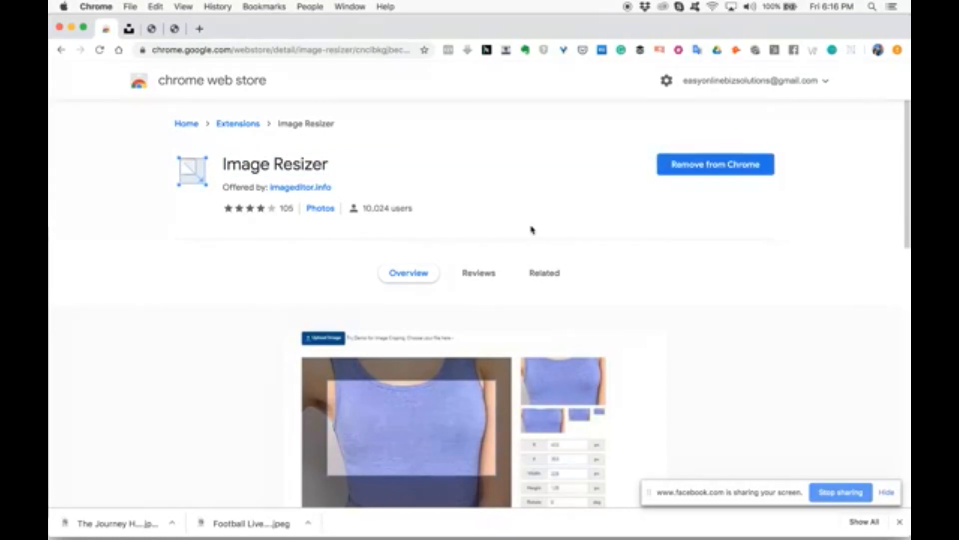
scroll(531, 229, "down", 1)
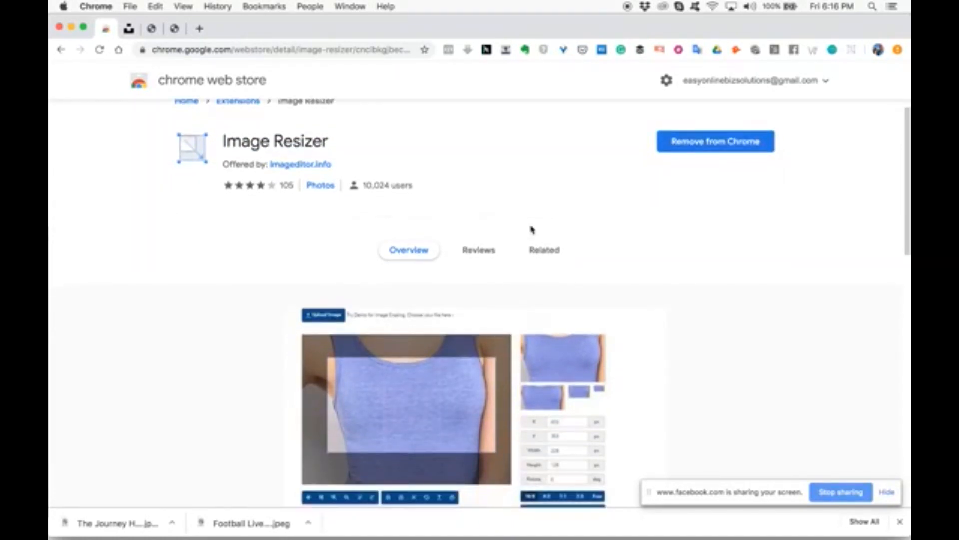
scroll(531, 229, "up", 1)
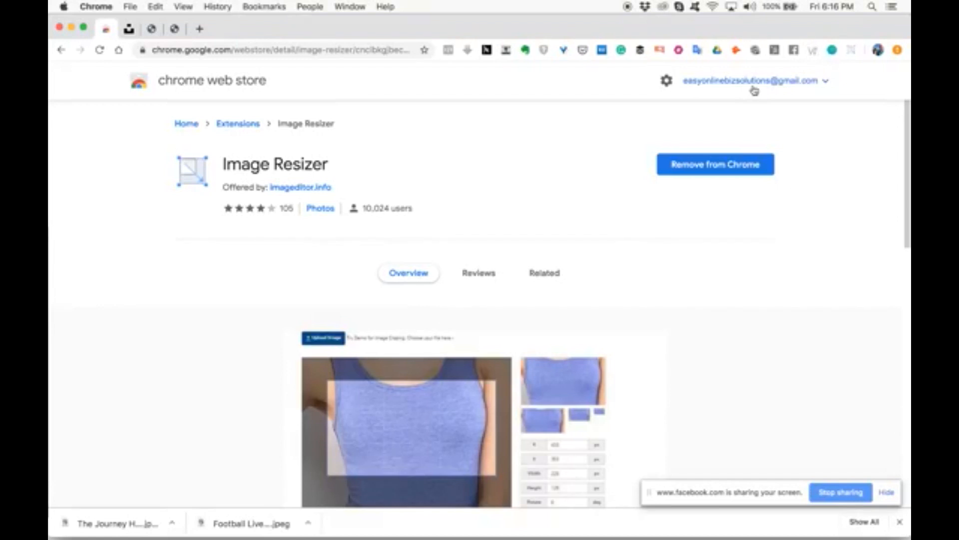
left_click(851, 50)
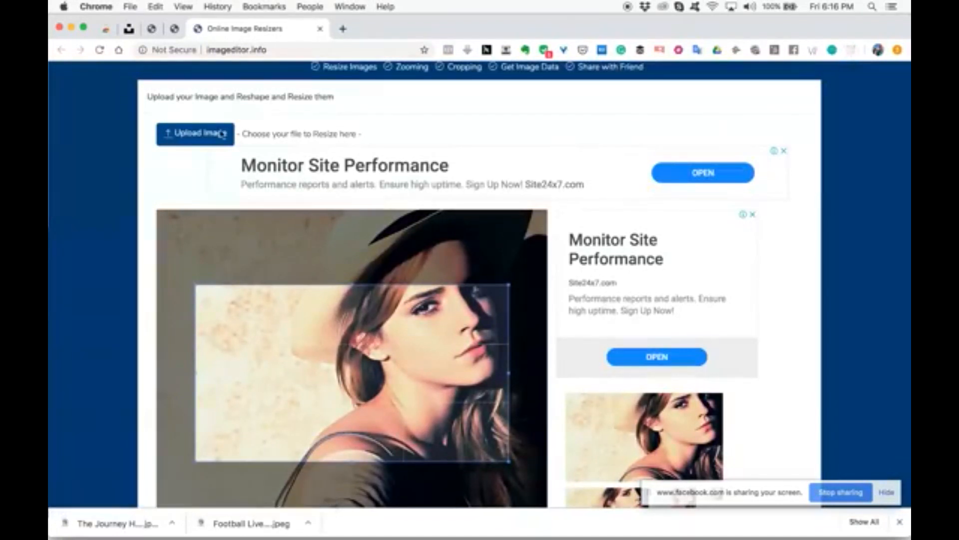
Upload "The Journey Home.jpeg" from the Desktop and adjust the photo's zoom inside the crop area.
left_click(215, 135)
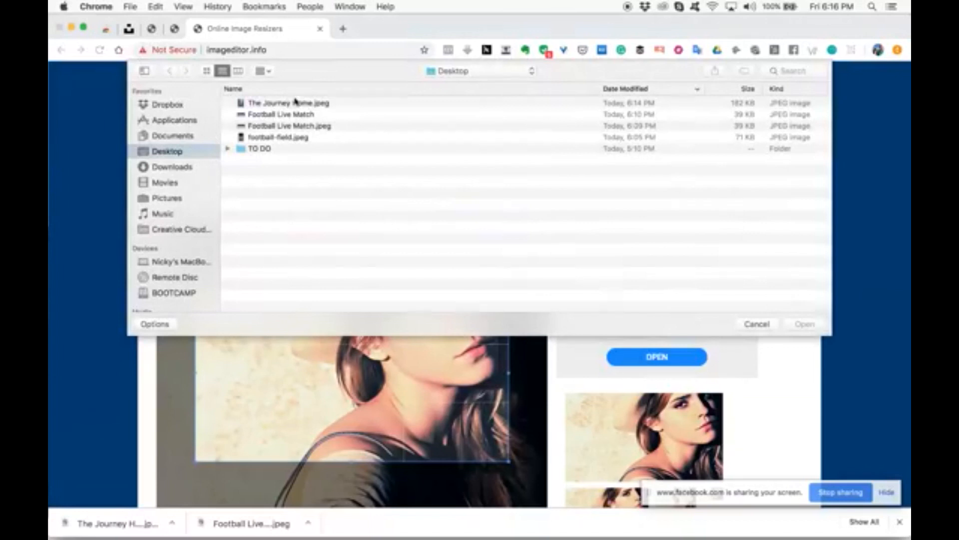
double_click(295, 102)
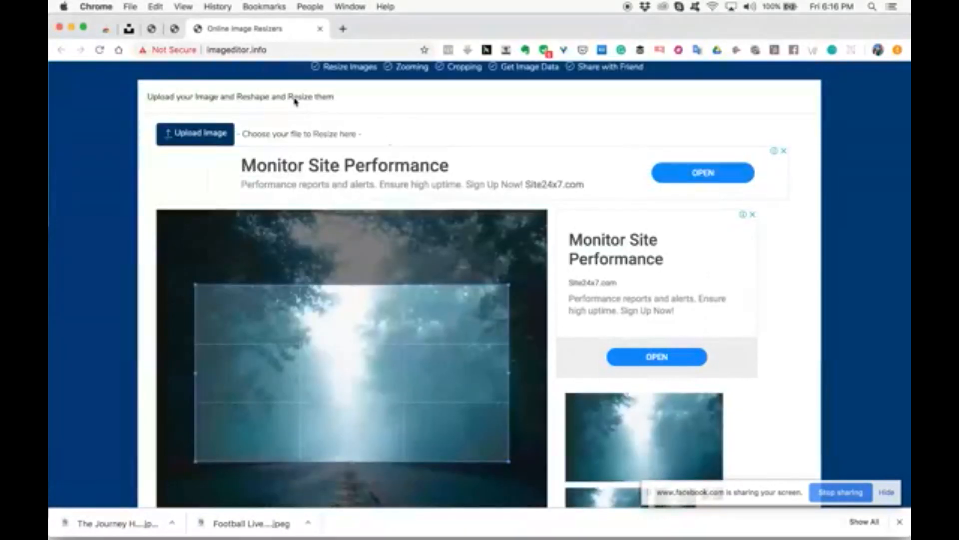
scroll(401, 130, "down", 5)
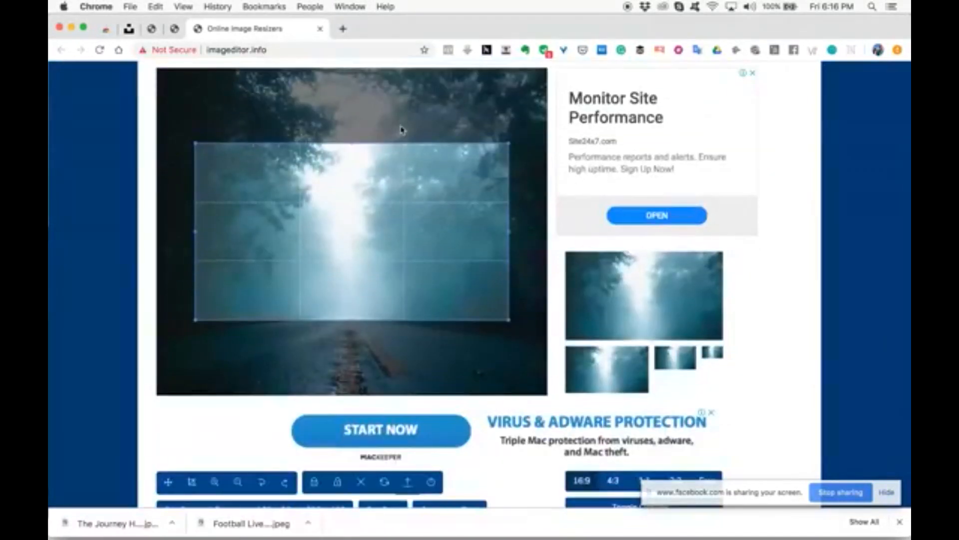
scroll(401, 127, "up", 1)
scroll(432, 294, "up", 5)
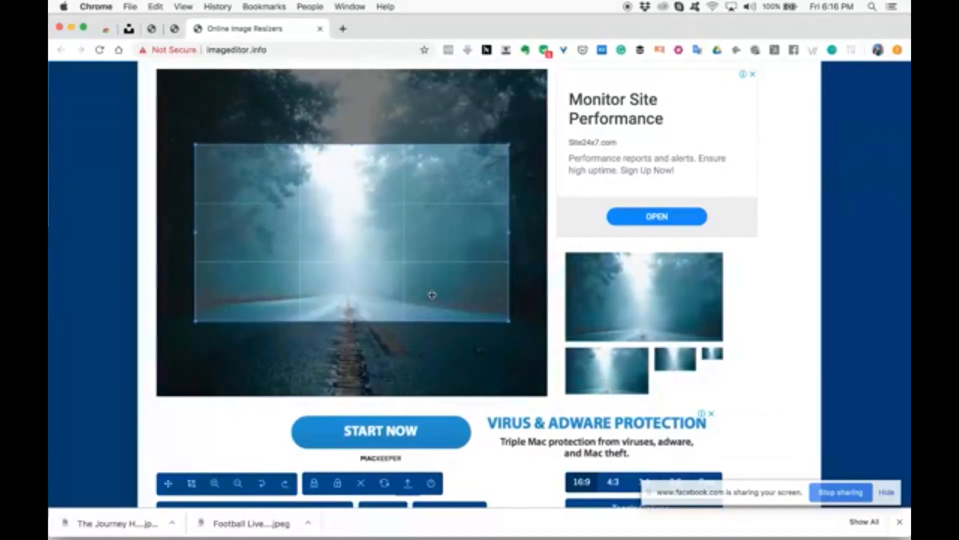
Try the 1:1 and 2:3 aspect ratios on the crop box.
scroll(794, 326, "down", 1)
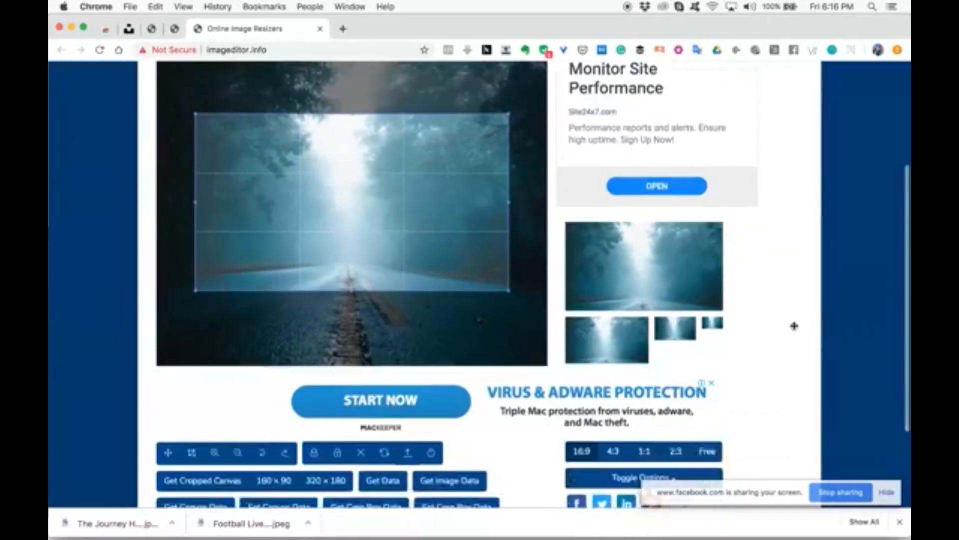
scroll(793, 326, "down", 2)
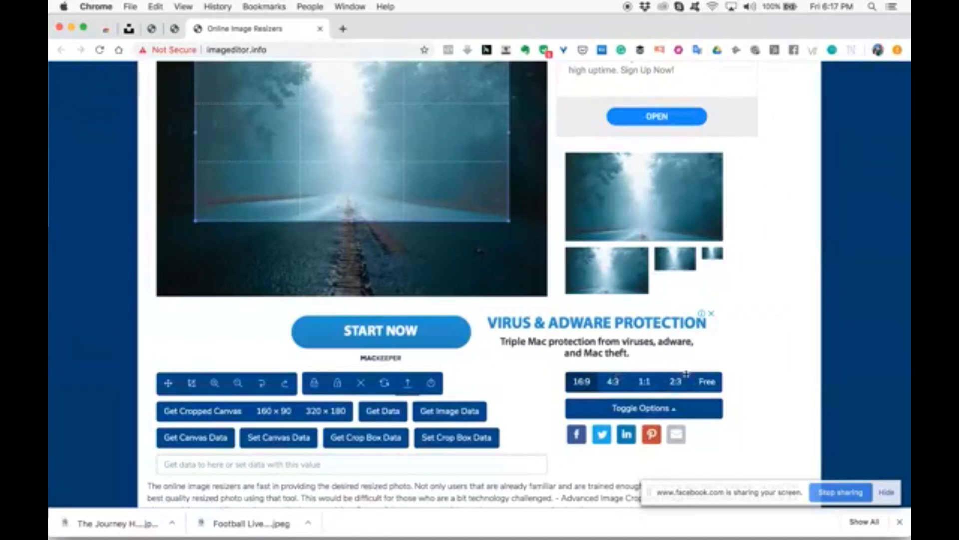
scroll(686, 373, "up", 2)
scroll(686, 374, "down", 1)
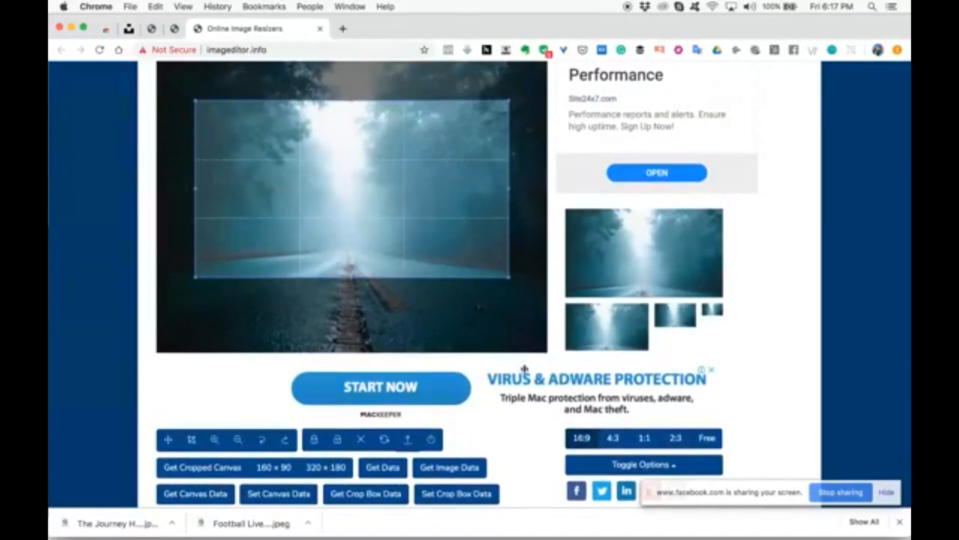
left_click(641, 439)
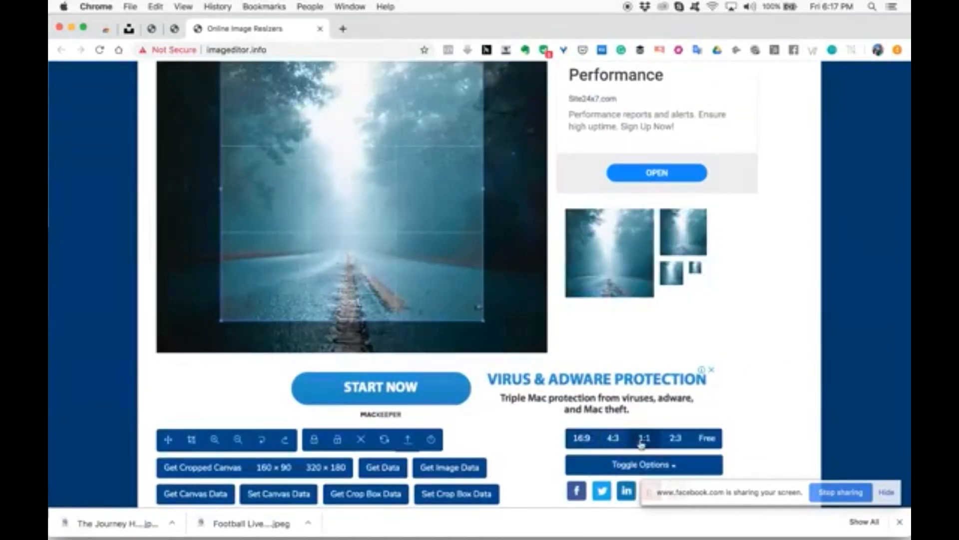
scroll(641, 442, "up", 1)
left_click(681, 466)
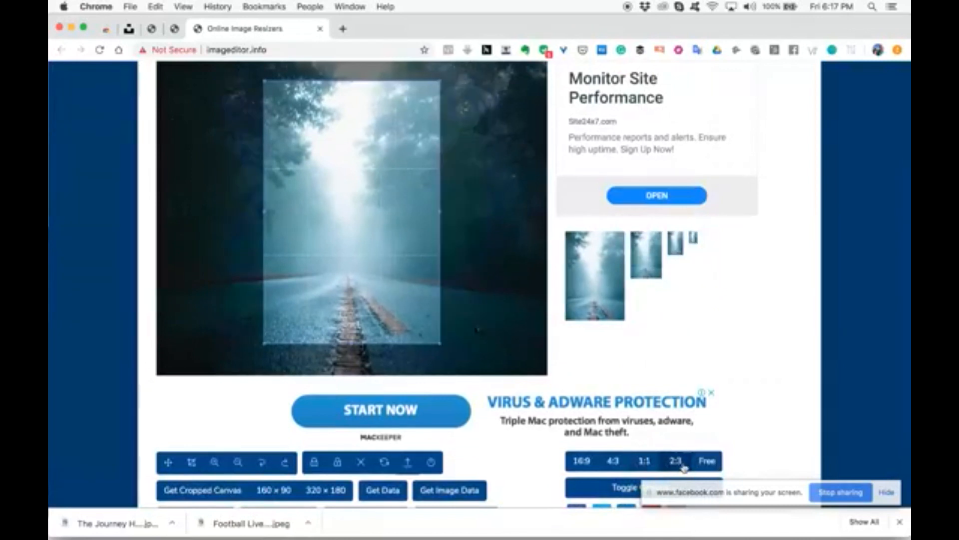
left_click(648, 467)
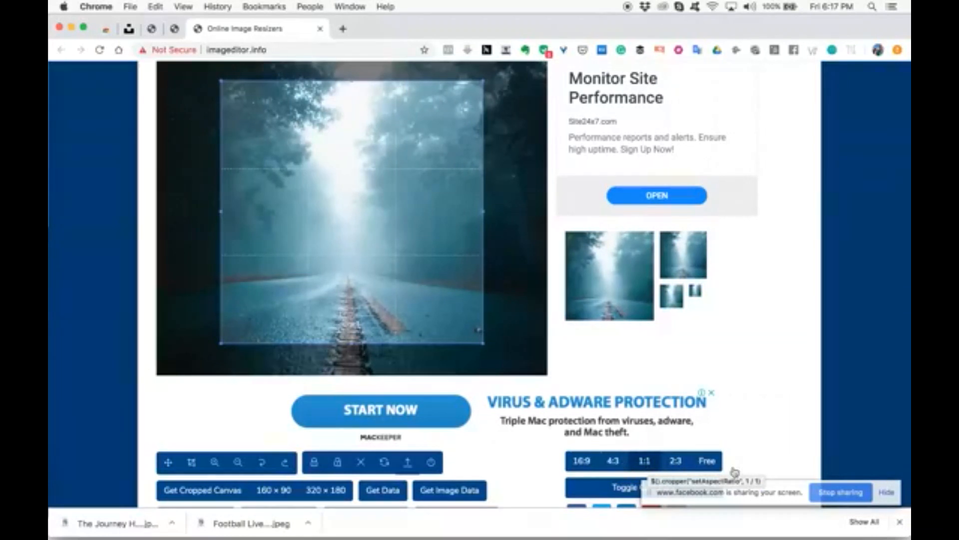
Set the crop aspect ratio to Free, reshape the crop box into a tall rectangle and centre it over the road.
left_click(709, 464)
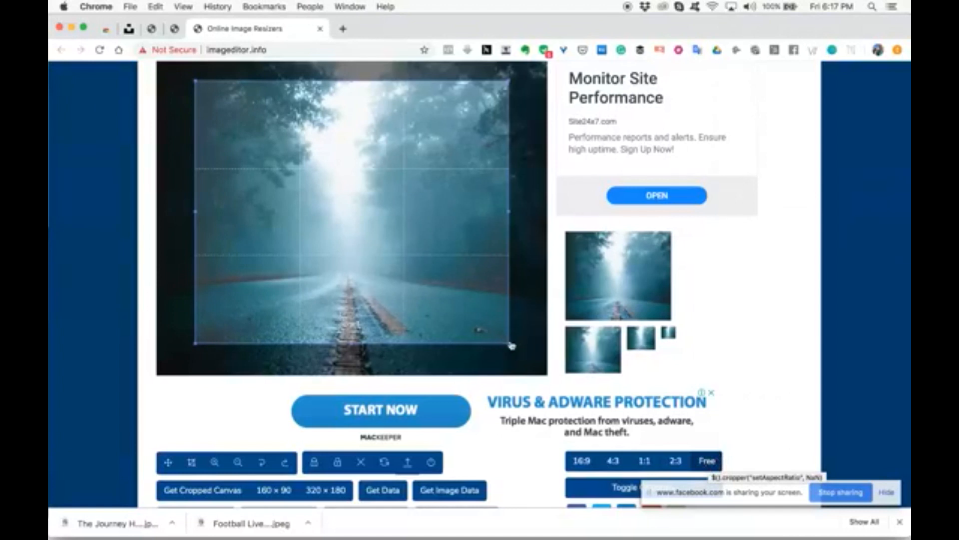
left_click_drag(509, 344, 432, 369)
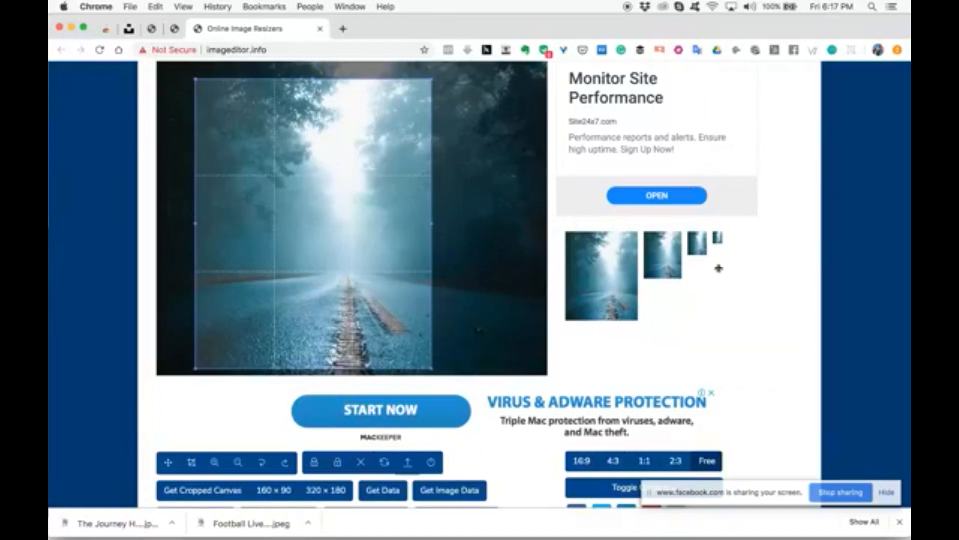
left_click_drag(381, 250, 416, 251)
Retrieve the current crop data into the data field and apply it as the crop box data.
scroll(479, 437, "down", 5)
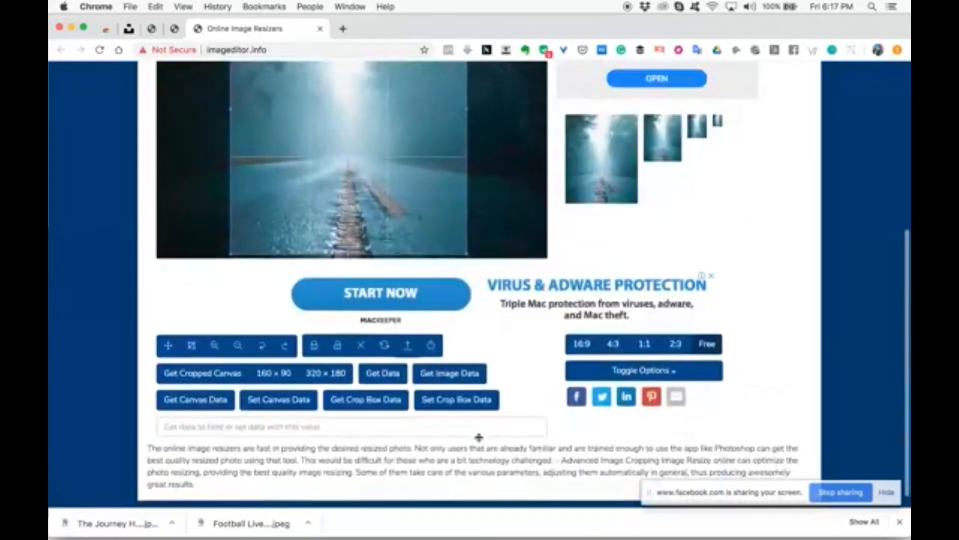
scroll(506, 385, "up", 1)
scroll(506, 385, "up", 2)
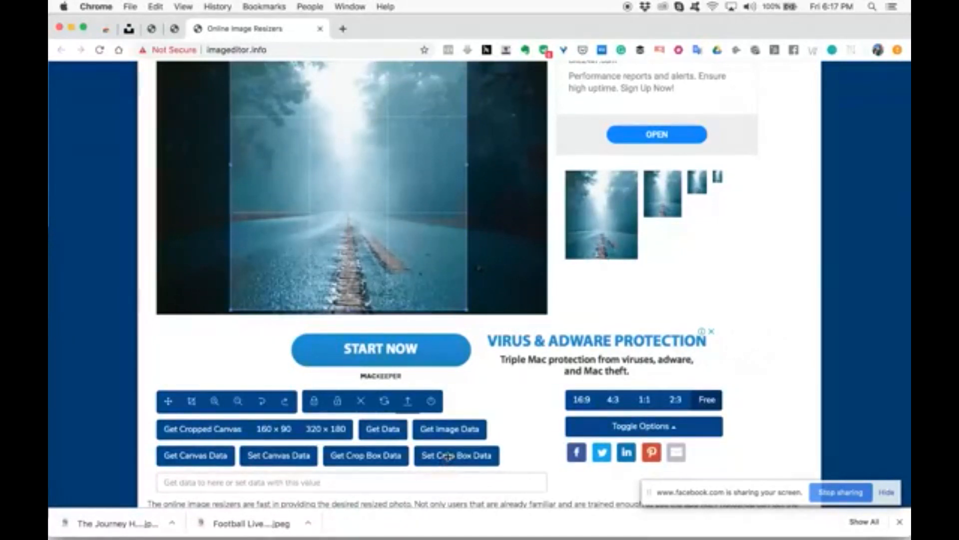
left_click(466, 455)
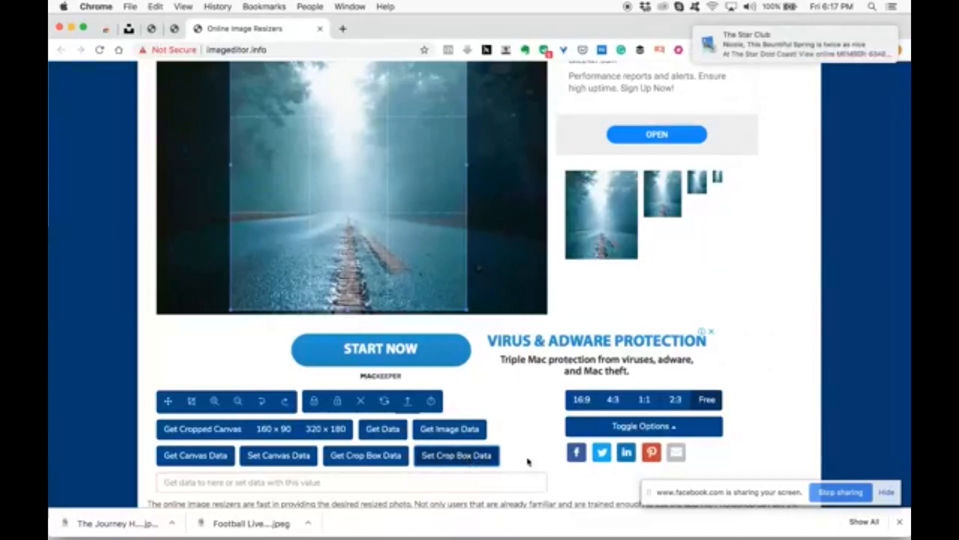
left_click(374, 433)
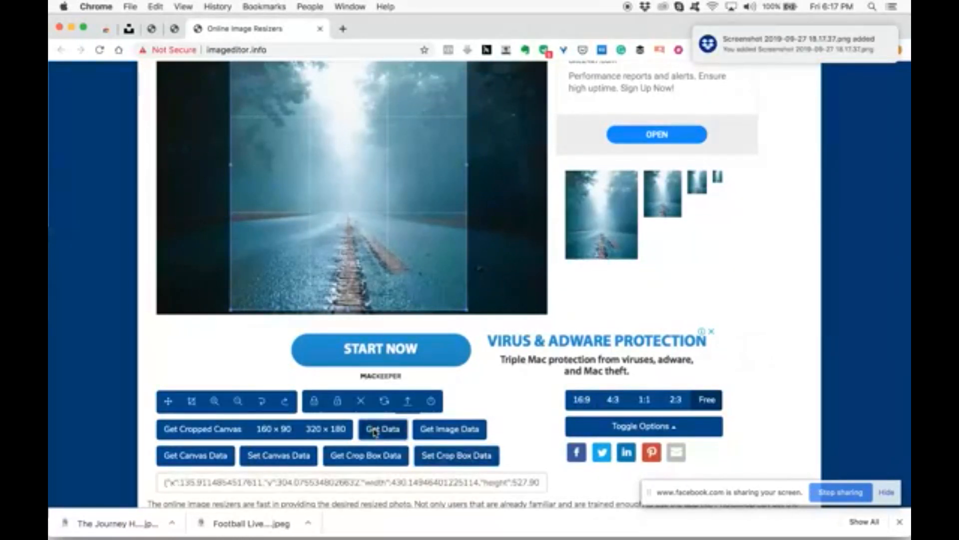
left_click(453, 460)
Edit the crop data text to a width of 600 and a height of 200.
scroll(525, 479, "down", 2)
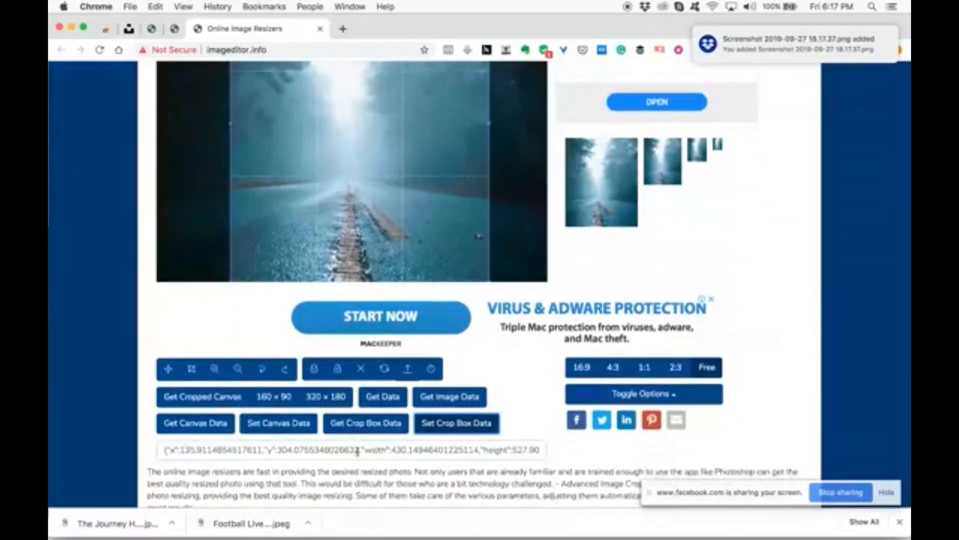
left_click_drag(391, 450, 480, 453)
type("300")
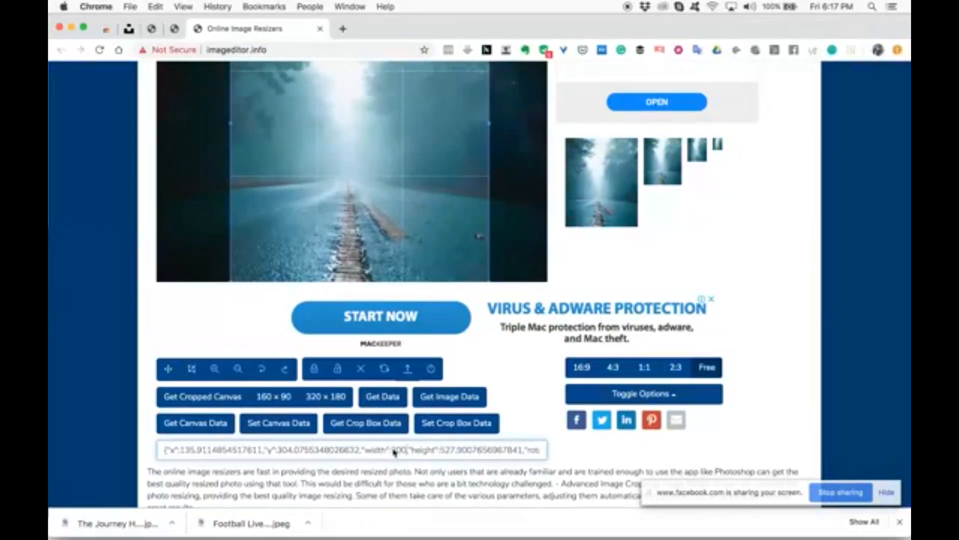
type("6")
left_click_drag(521, 453, 442, 451)
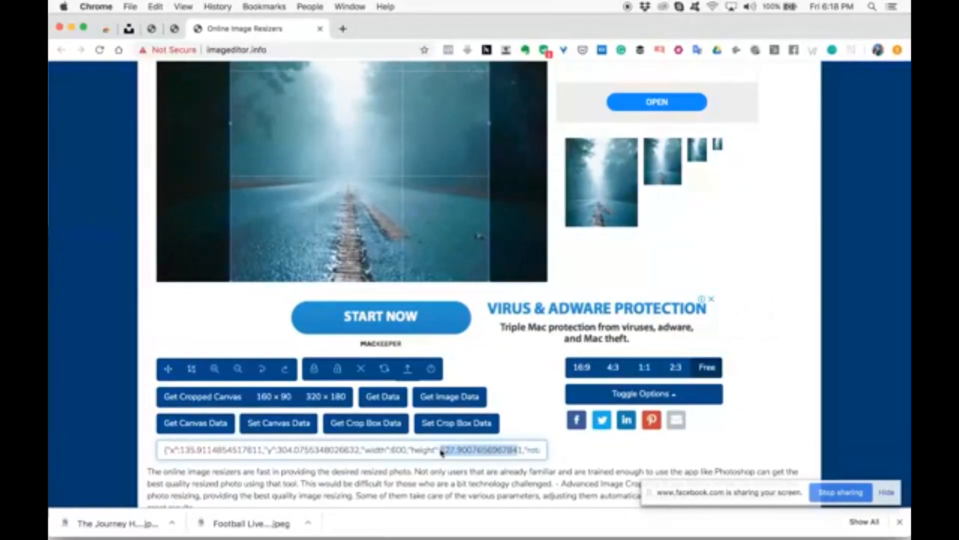
key("BackSpace")
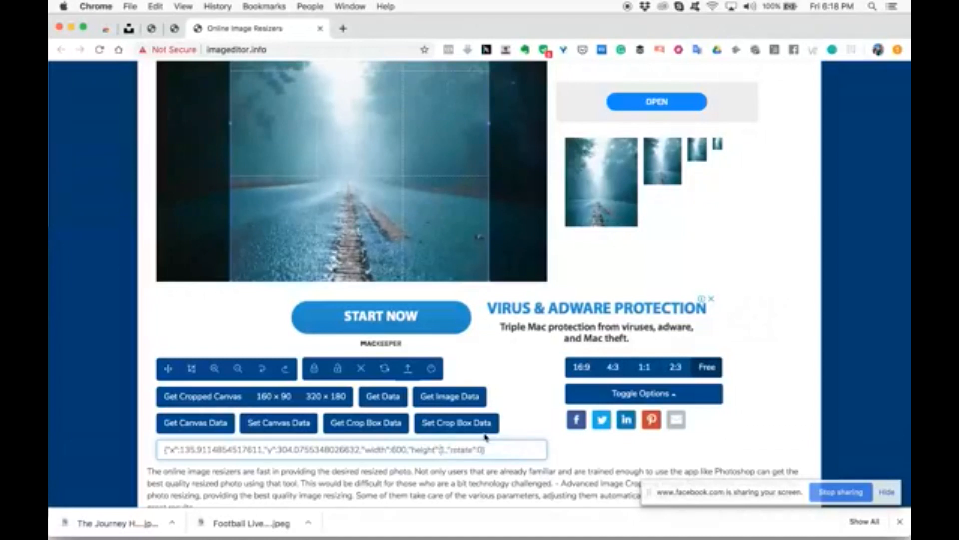
key("BackSpace")
type("300")
left_click(532, 418)
Switch to move mode, lower the crop box's upper edge to make it landscape, and shift it up to the photo's left side.
scroll(531, 418, "up", 3)
scroll(532, 417, "down", 3)
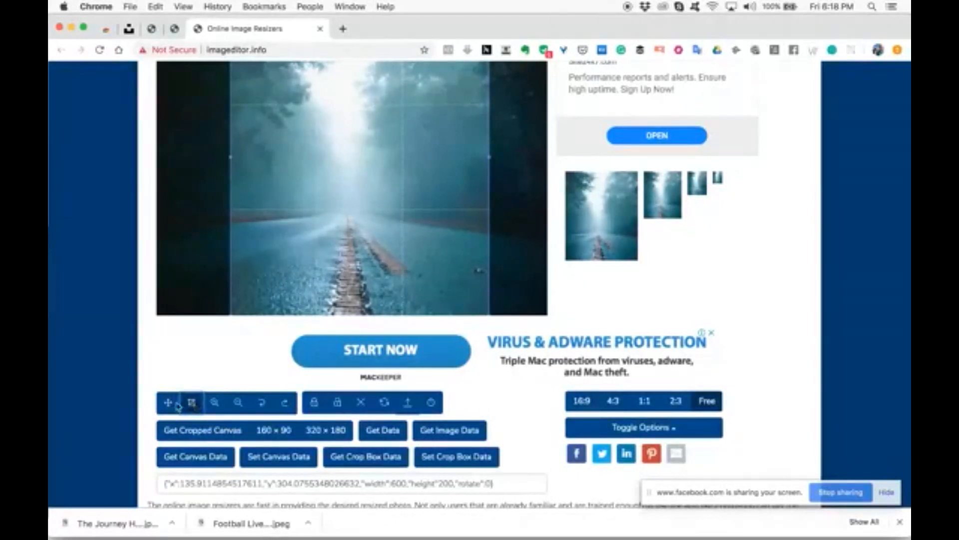
left_click(176, 403)
scroll(448, 348, "up", 5)
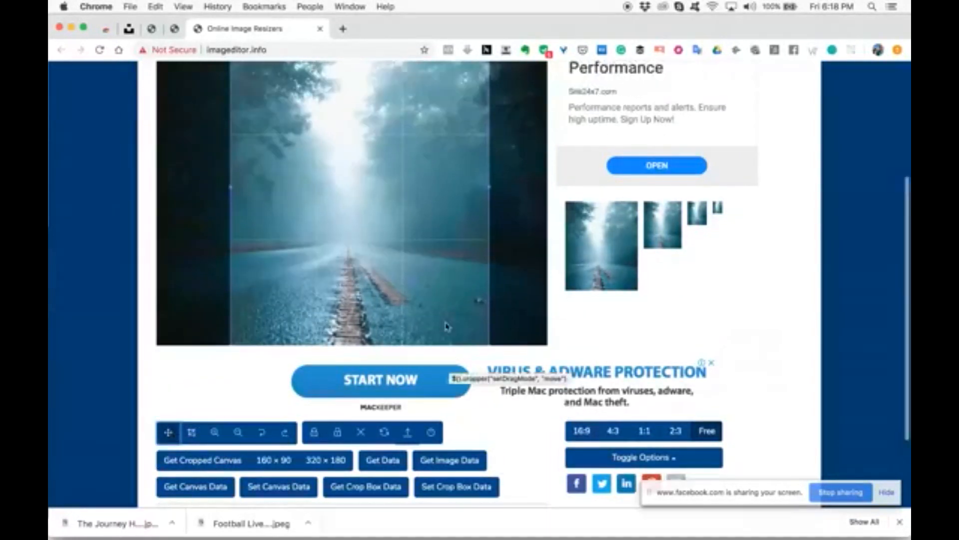
left_click_drag(358, 219, 366, 403)
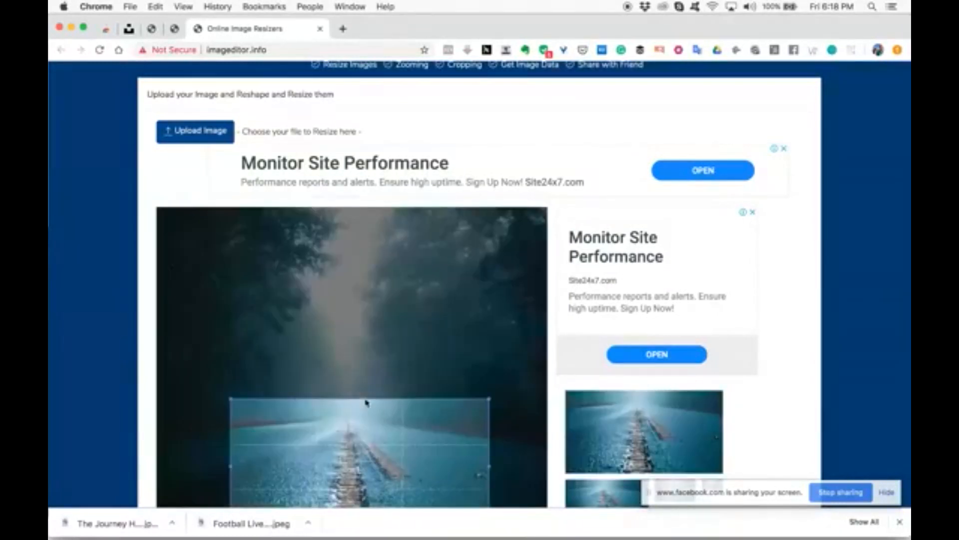
scroll(520, 140, "down", 4)
left_click_drag(450, 259, 380, 222)
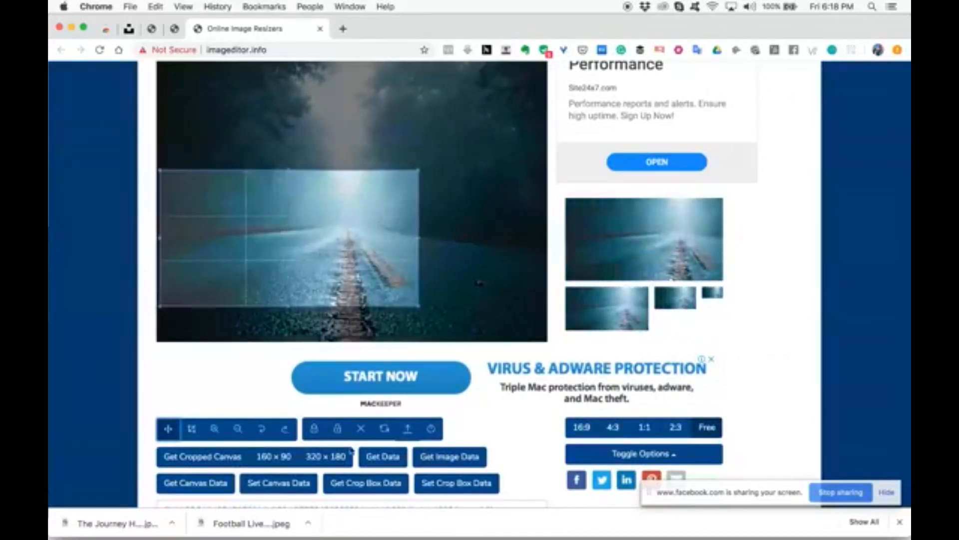
Preview the cropped canvas, close the preview, and clear the crop box from the photo.
left_click(242, 457)
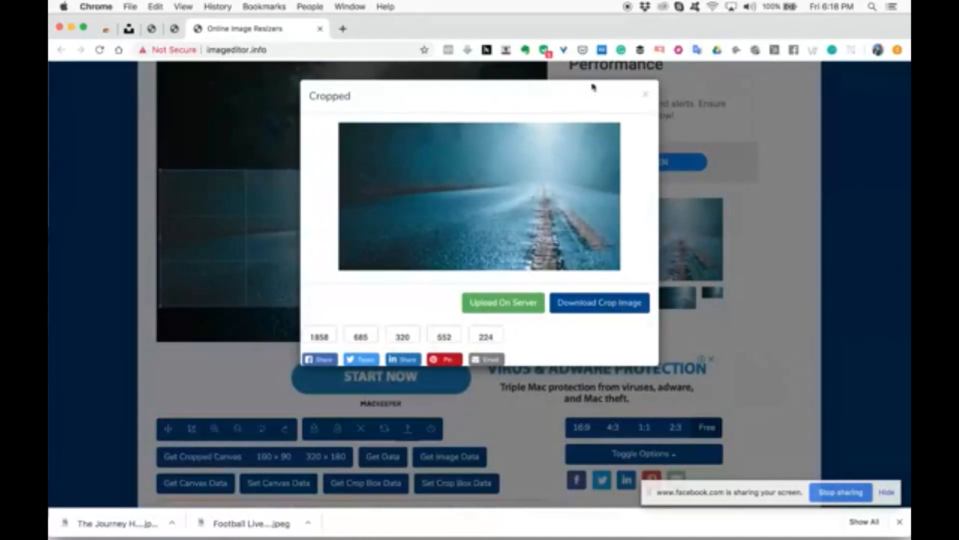
left_click(646, 94)
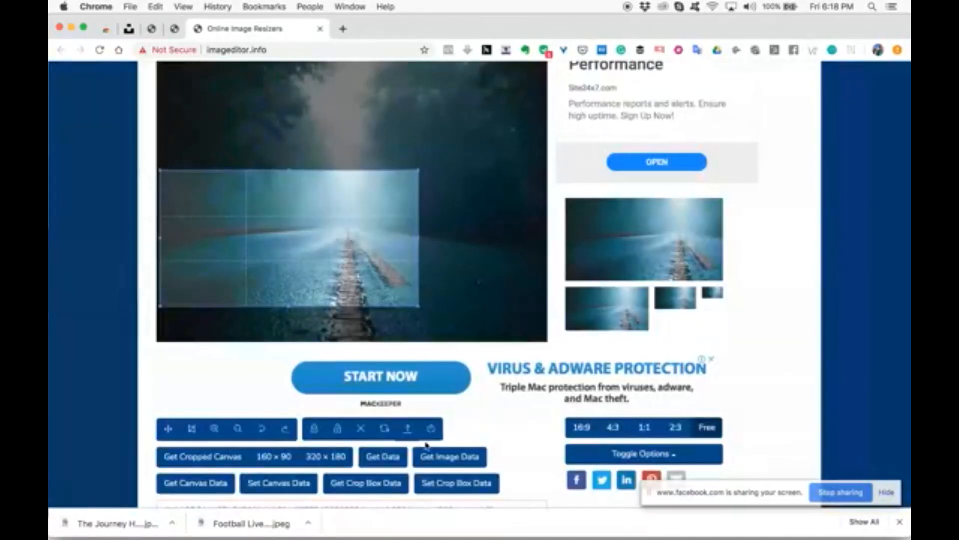
left_click(361, 429)
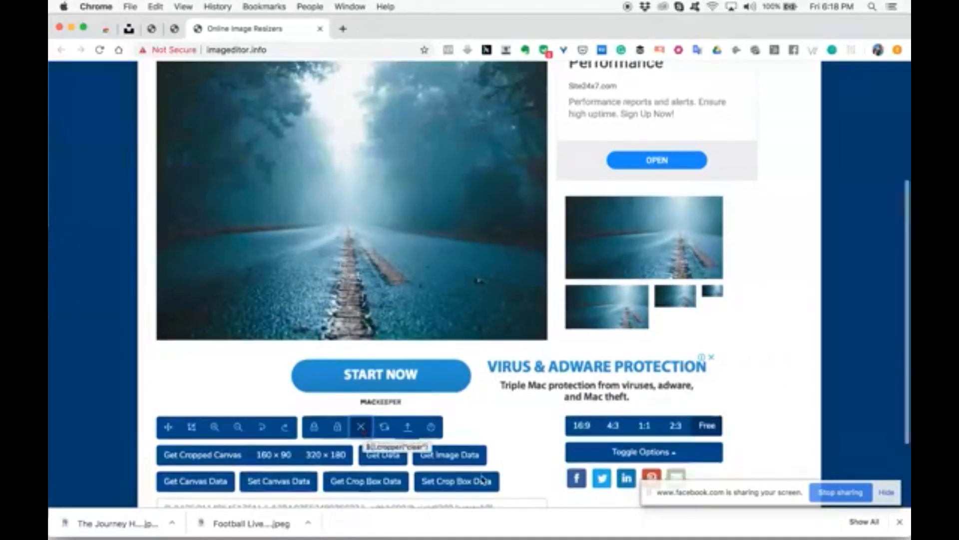
scroll(450, 434, "down", 2)
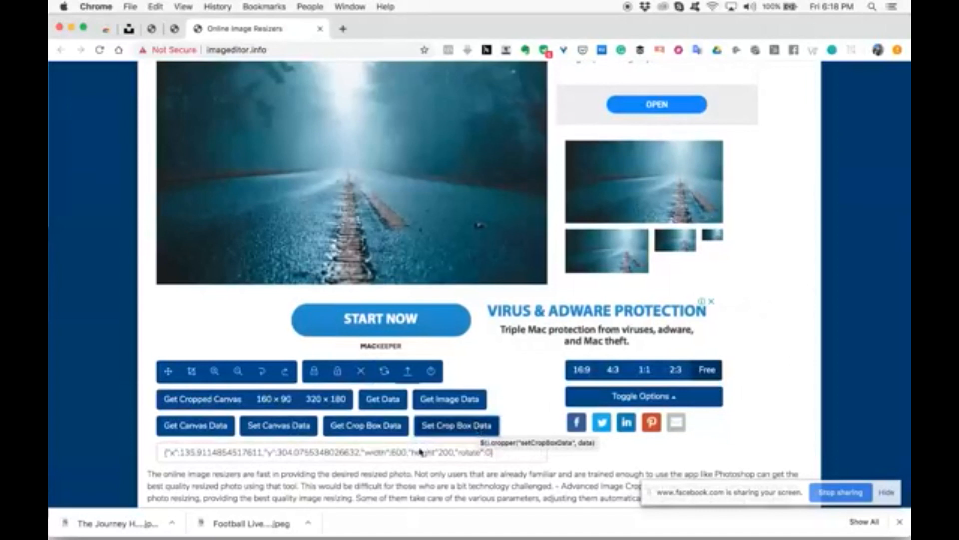
Switch to crop mode and draw a wide landscape crop box, about 710 by 244 pixels, across the photo's full width.
scroll(505, 300, "up", 2)
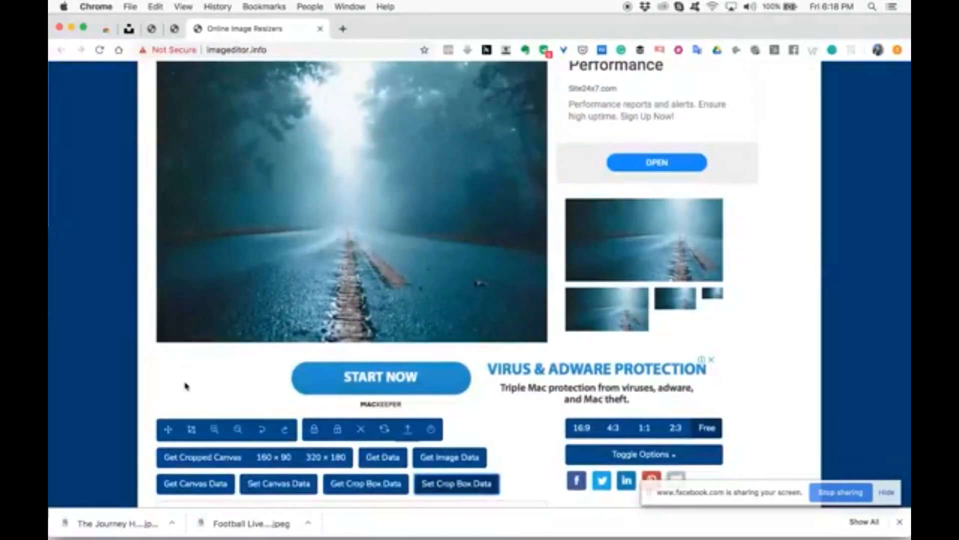
left_click(191, 428)
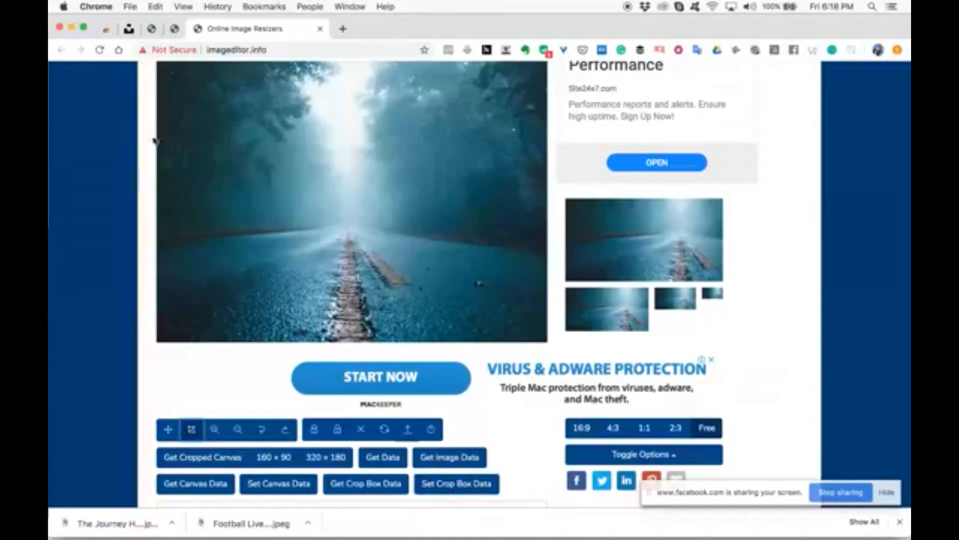
left_click_drag(157, 163, 558, 306)
Try to apply the edited data with width 600 and height 200 as the crop box data.
scroll(759, 359, "down", 4)
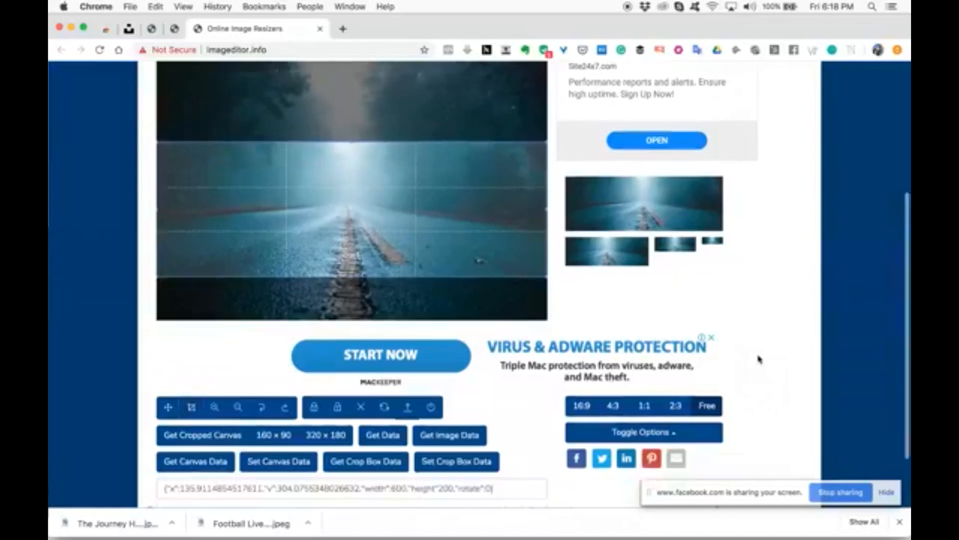
left_click(442, 415)
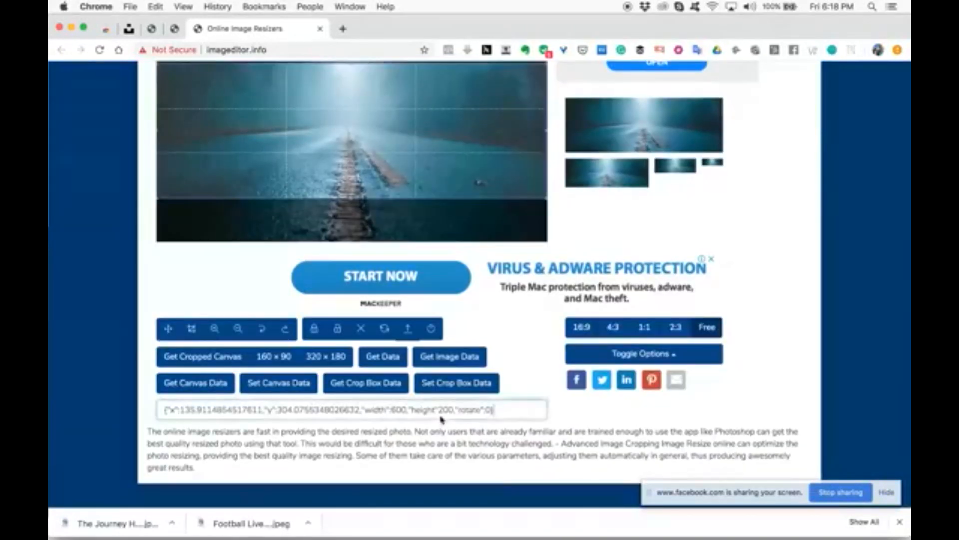
left_click(438, 383)
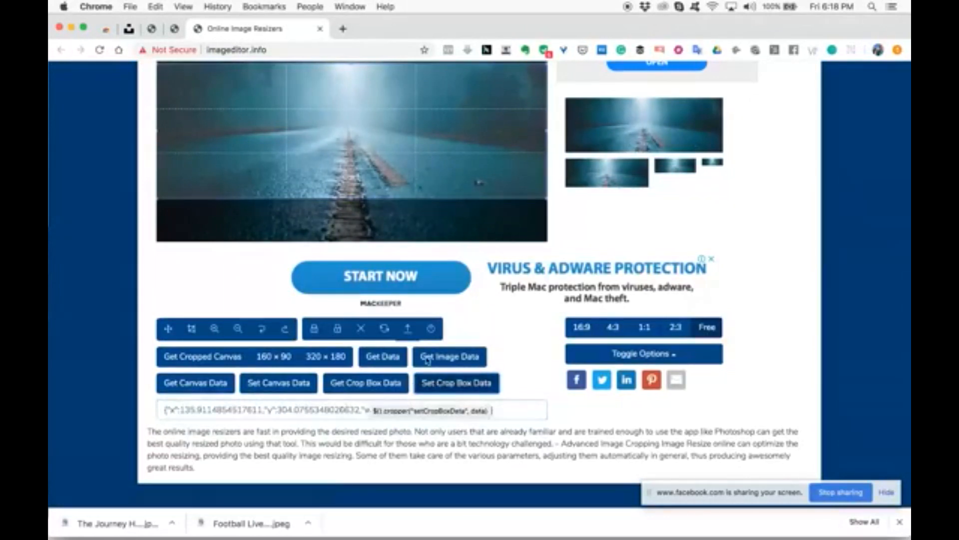
Generate the cropped canvas from the landscape crop box and download the cropped image.
scroll(427, 360, "up", 2)
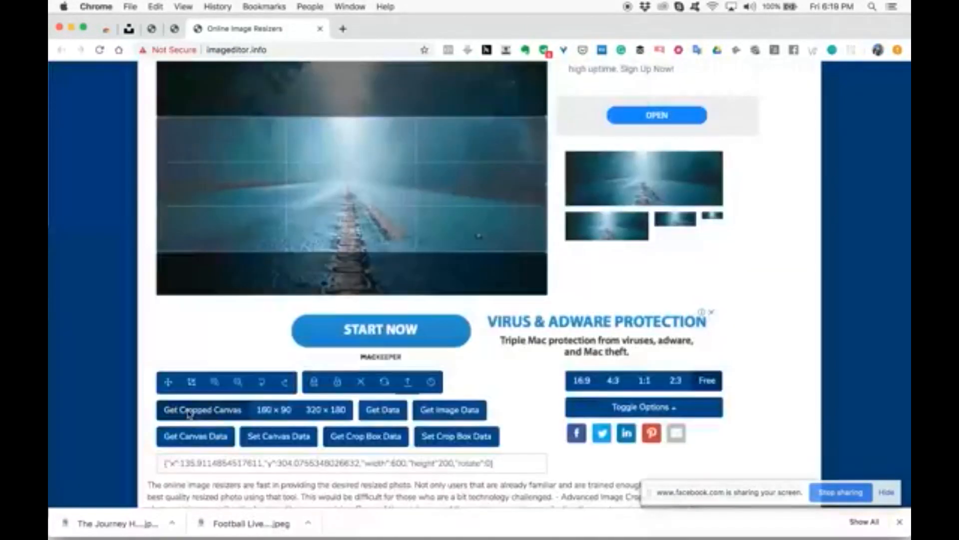
left_click(188, 411)
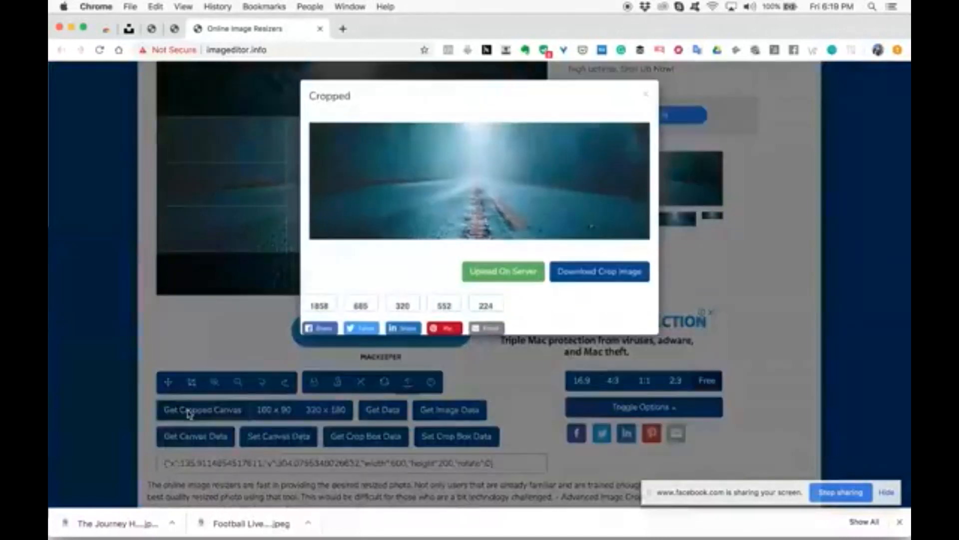
left_click(607, 272)
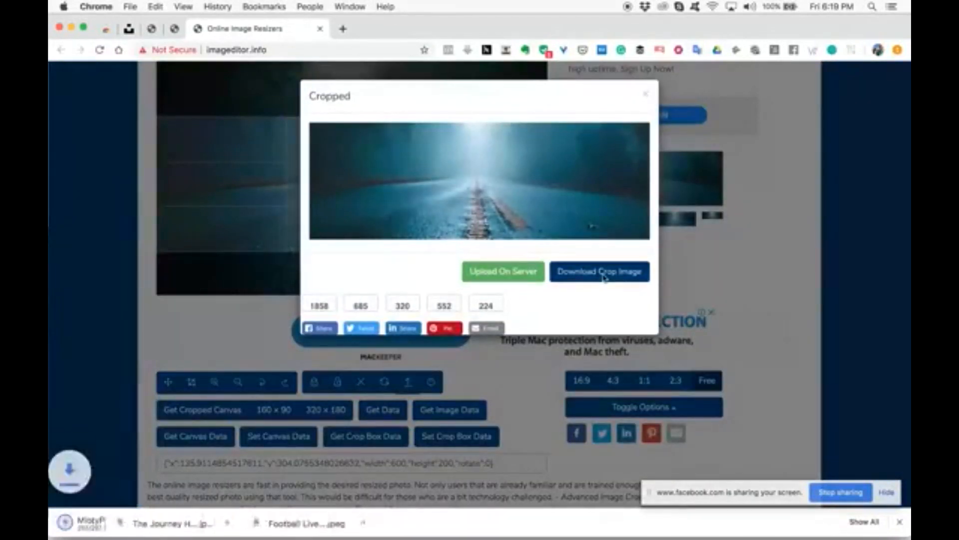
Open the downloaded MintyPaper.png in Preview to check the crop, and close its window.
left_click(116, 529)
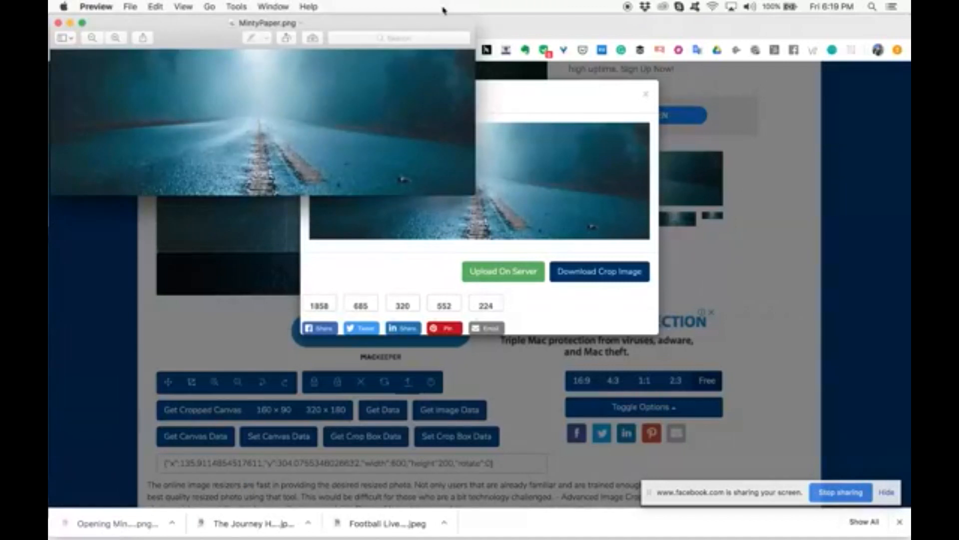
left_click(130, 6)
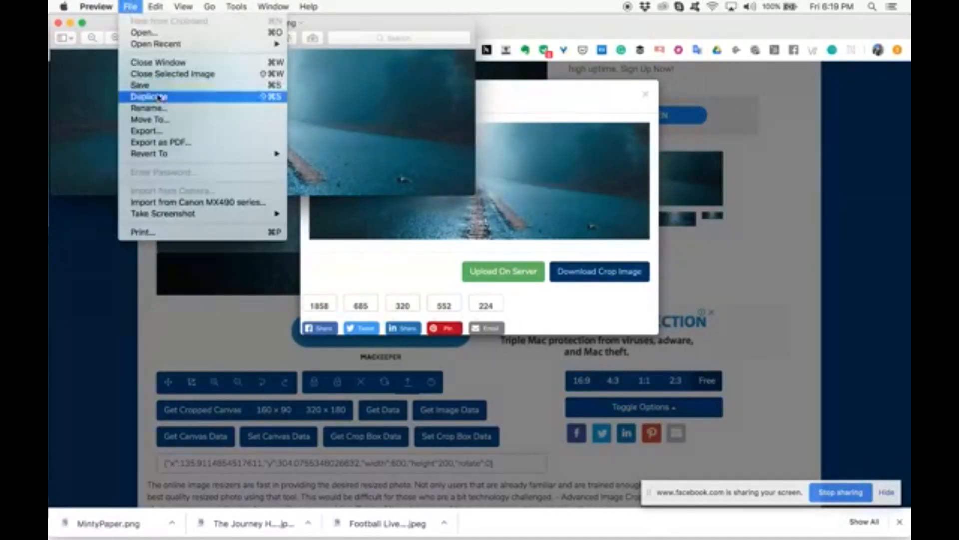
left_click(83, 24)
left_click(59, 24)
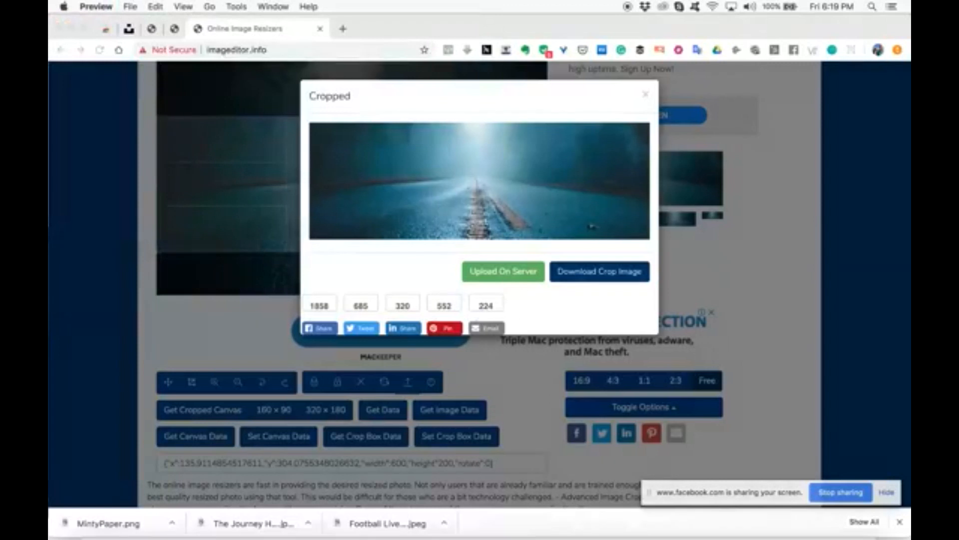
Switch to Finder and show the contents of the Downloads folder.
mouse_move(257, 520)
left_click(106, 519)
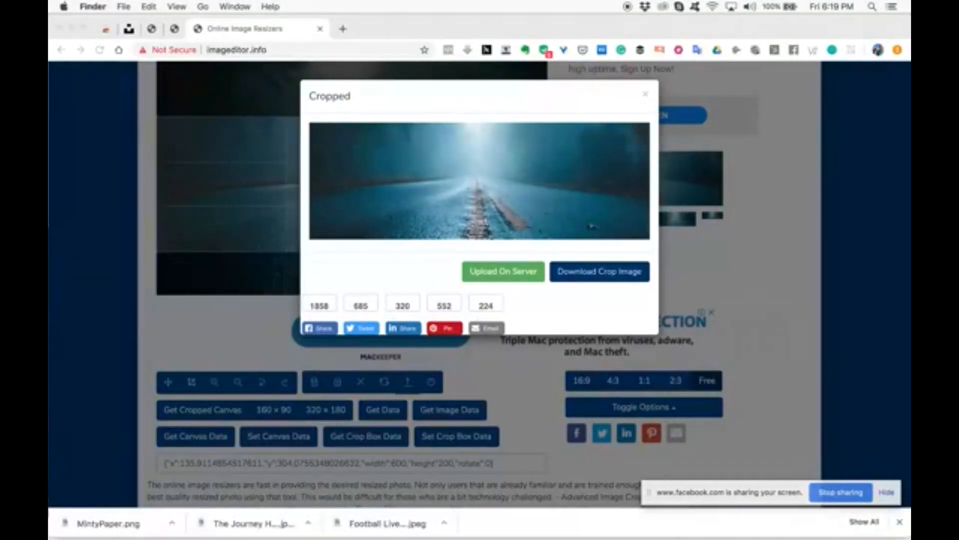
left_click_drag(49, 316, 723, 122)
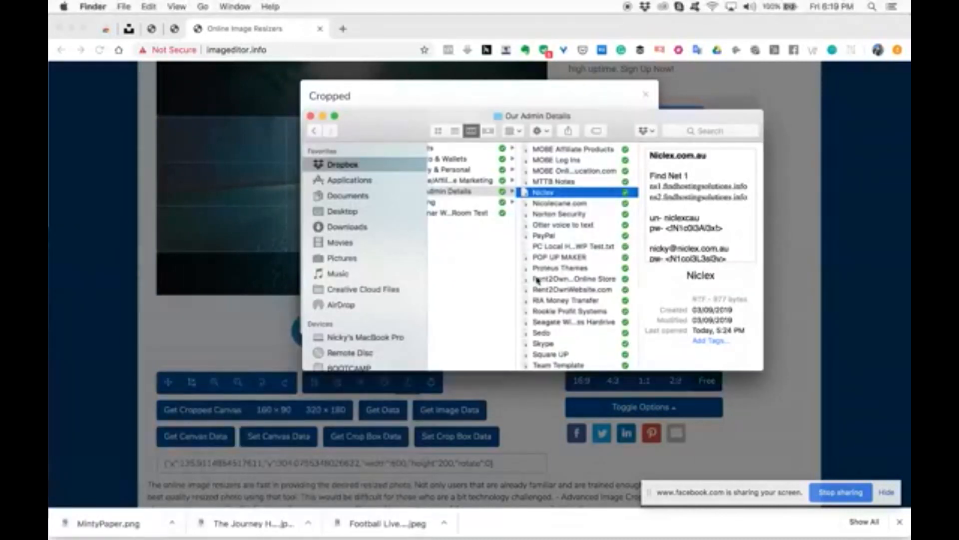
left_click(339, 228)
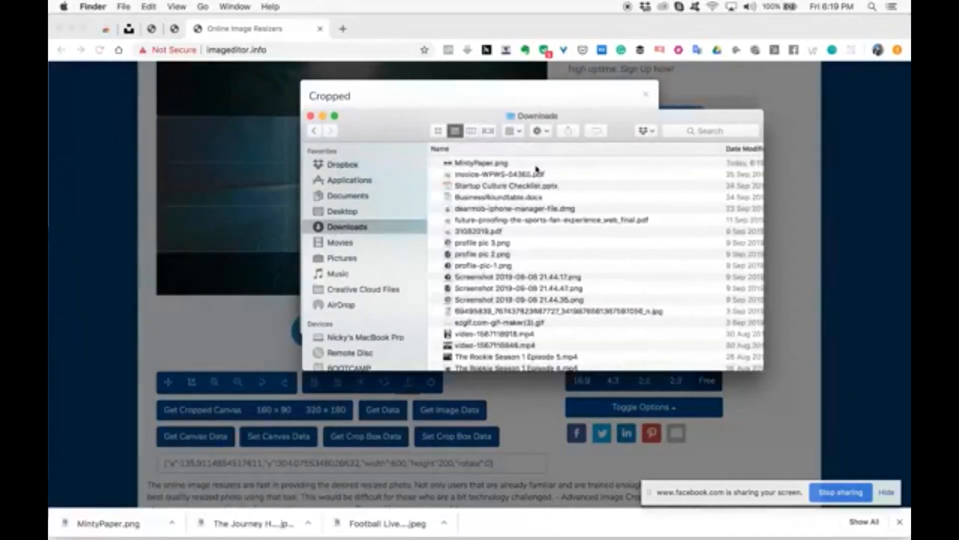
Rename MintyPaper.png to "The Road Less Travelled", keeping the .png extension, and close the Finder window.
left_click(488, 164)
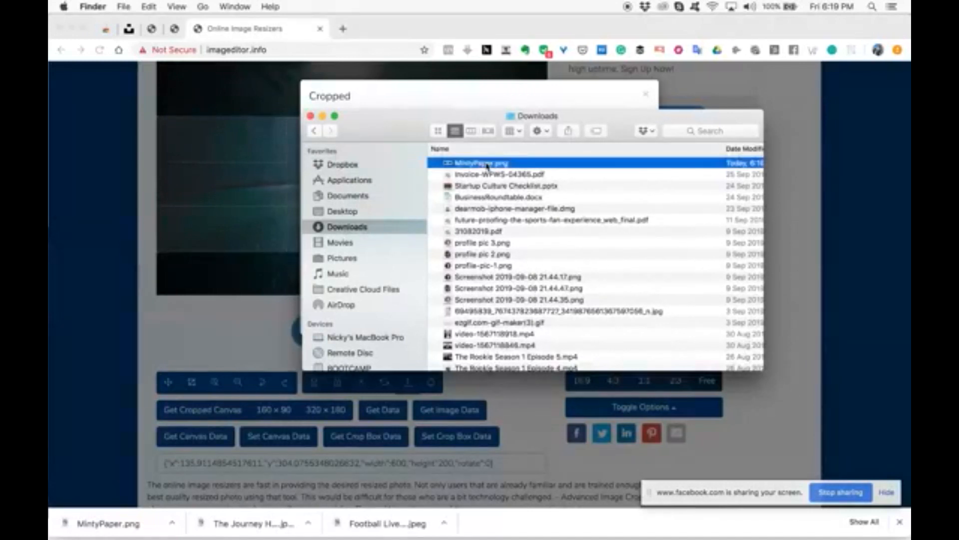
left_click(485, 165)
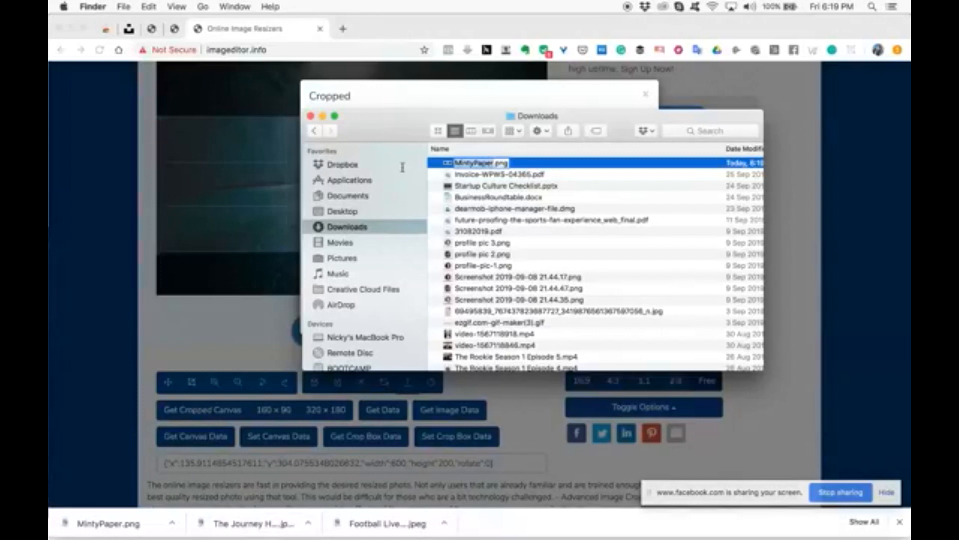
type("The Ro")
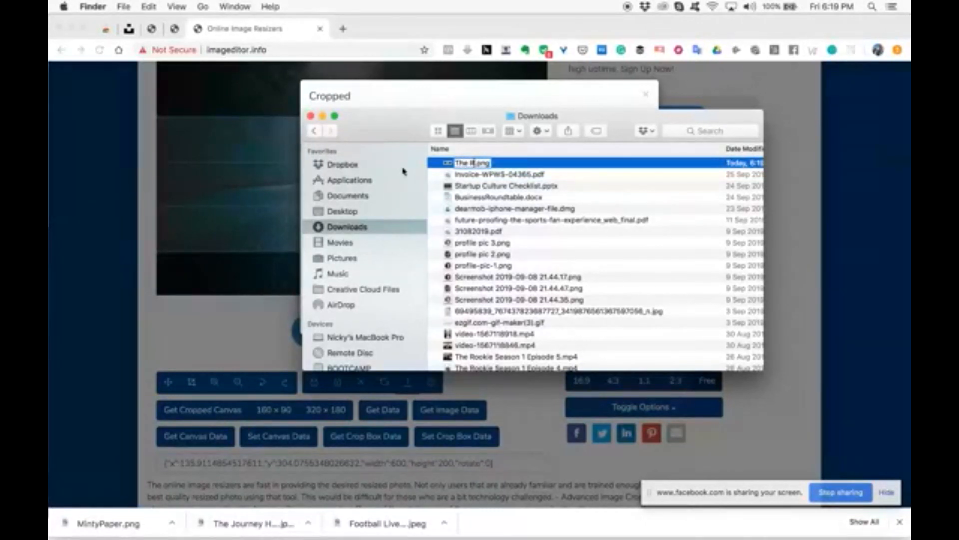
type("ad Less TRavelled")
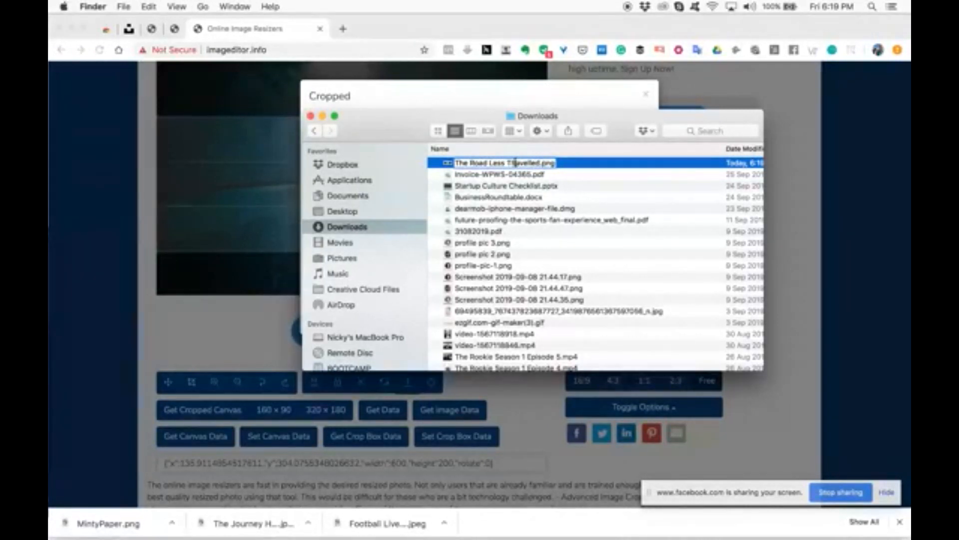
key("BackSpace")
type("r")
key("Return")
left_click(311, 116)
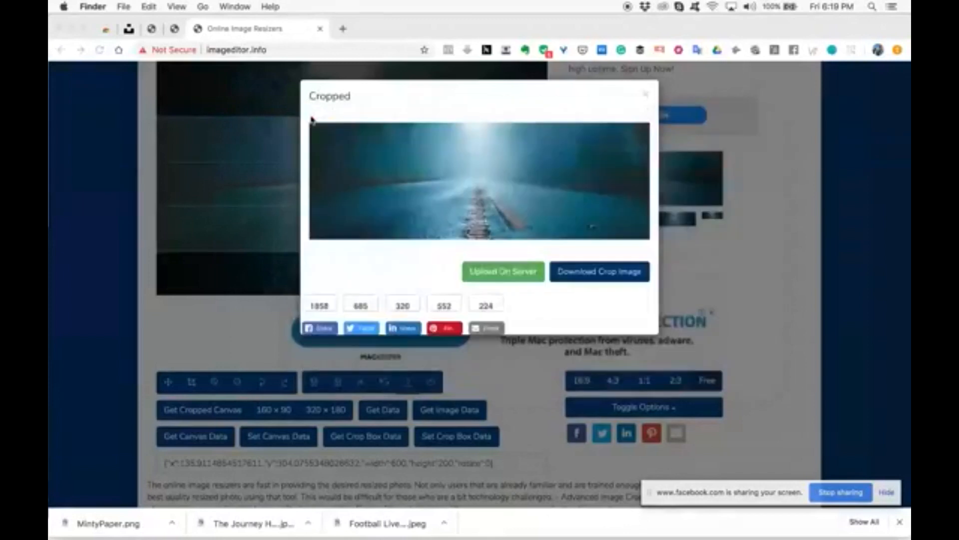
Dismiss the cropped image dialog and try the 2:3 and 1:1 aspect ratios on the crop box.
left_click(708, 265)
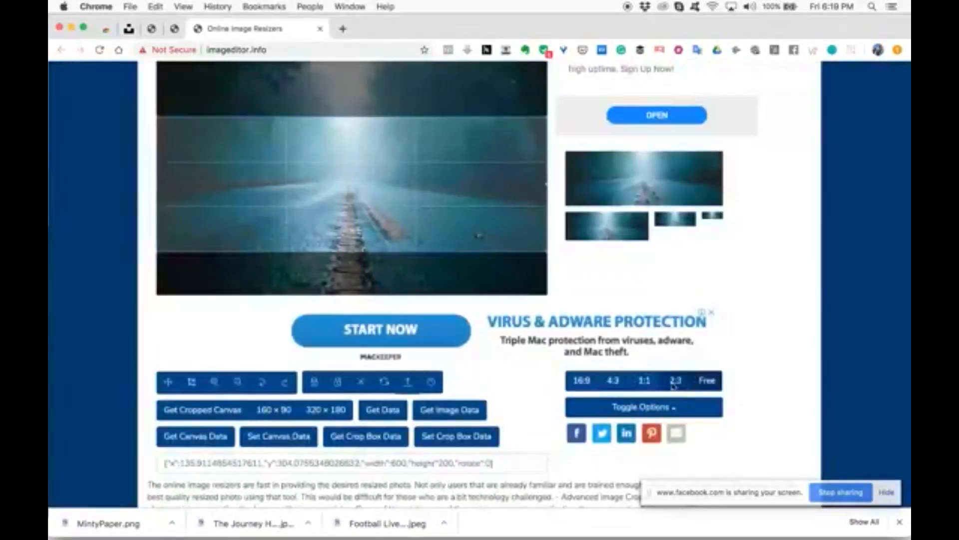
left_click(674, 382)
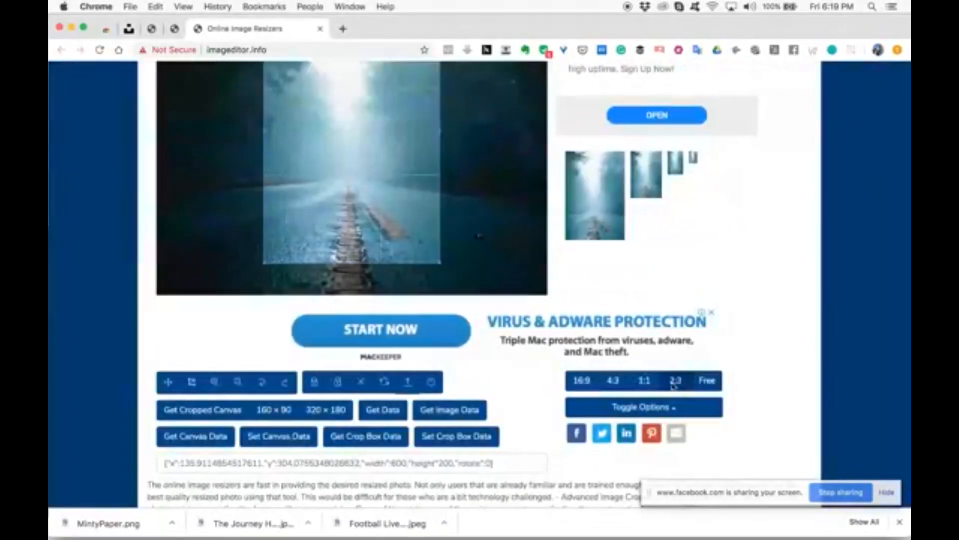
scroll(670, 385, "up", 3)
left_click(645, 467)
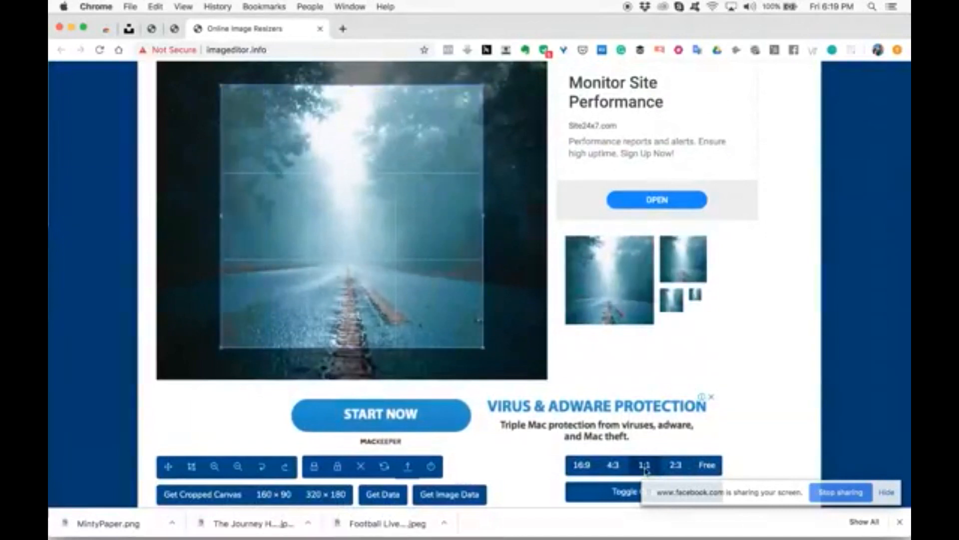
scroll(644, 467, "down", 4)
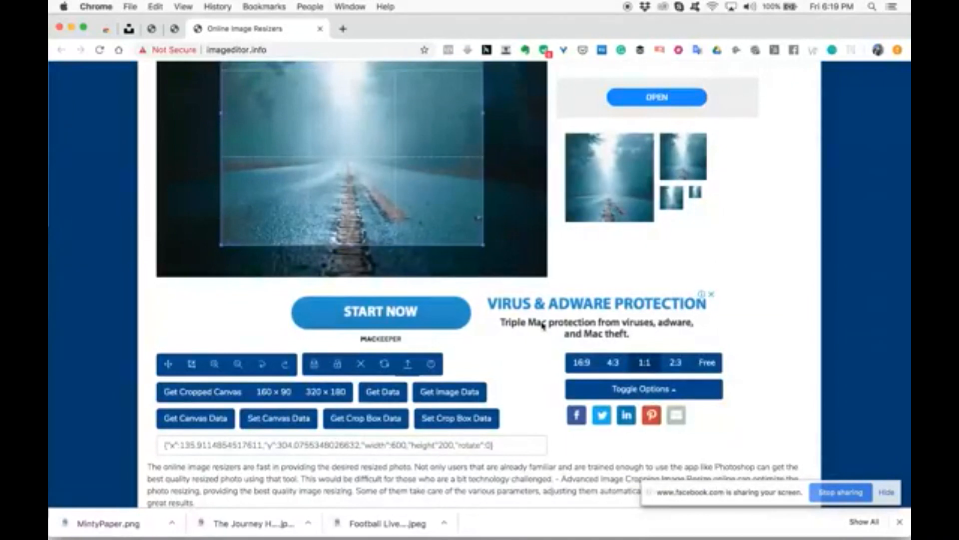
scroll(544, 326, "up", 2)
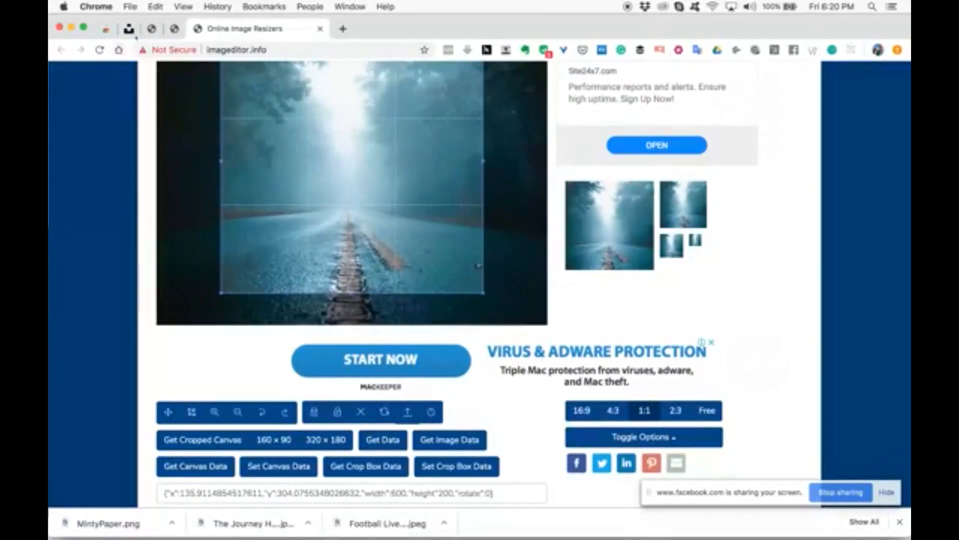
Switch to the WordPress editor for "Attending Sporting Events LIVE" and look over the post's layout.
left_click(175, 28)
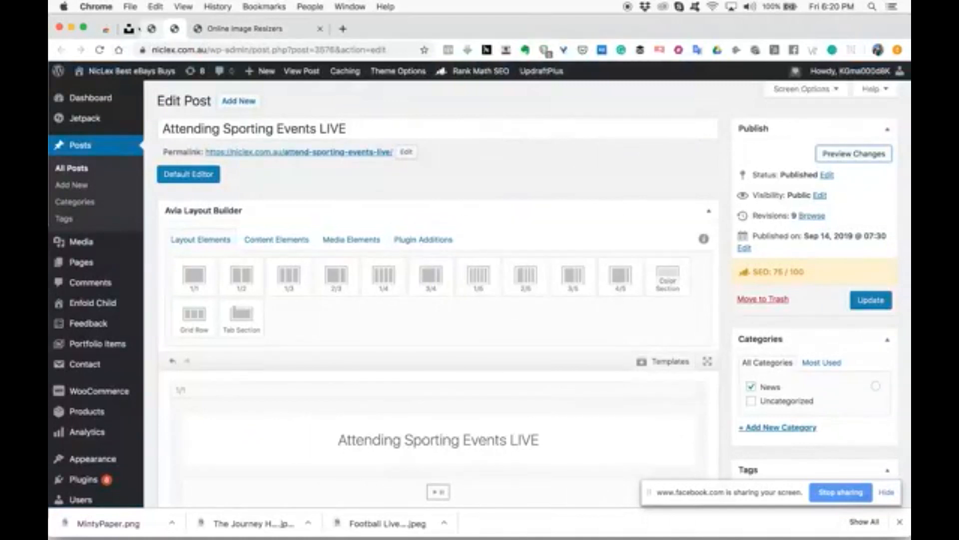
scroll(241, 209, "down", 10)
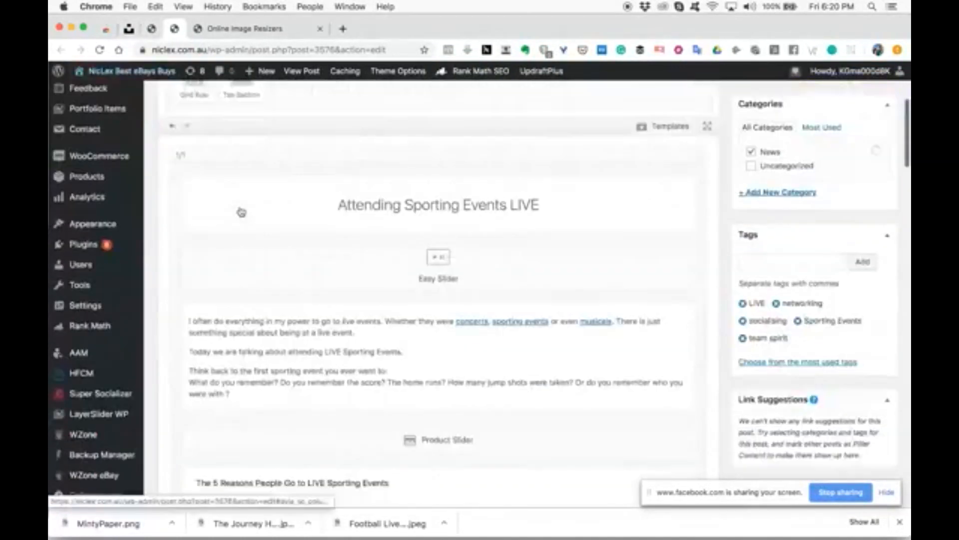
scroll(241, 210, "up", 3)
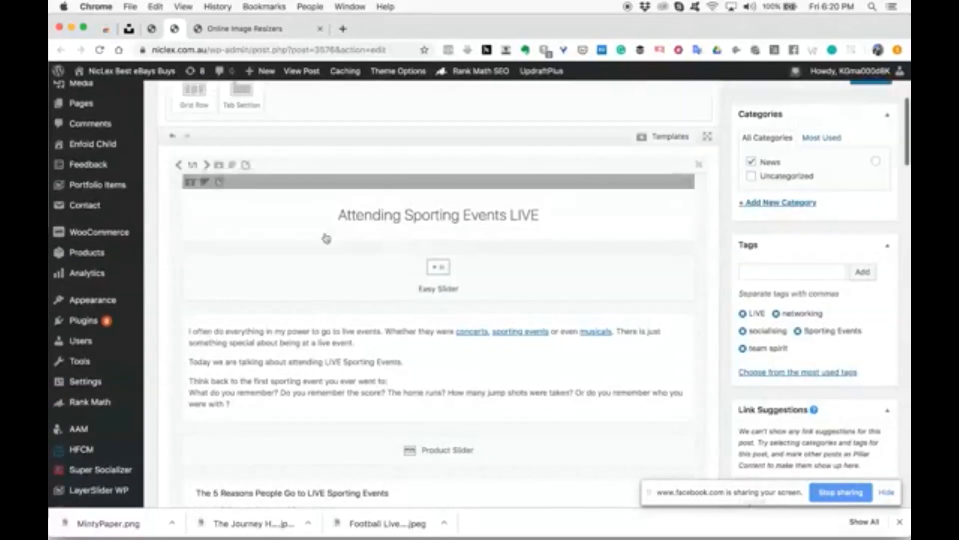
scroll(393, 277, "up", 4)
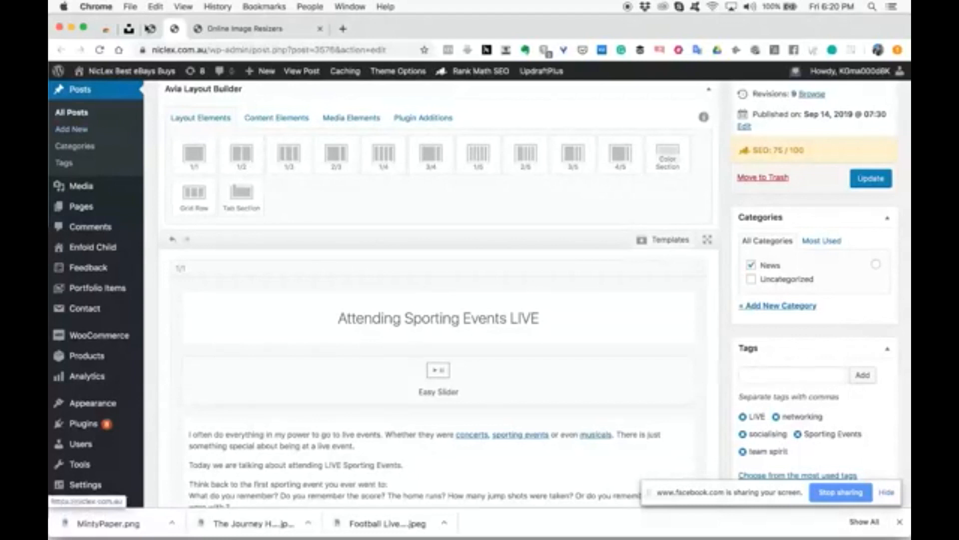
Upload the renamed road image from the Downloads folder to the WordPress Media Library.
left_click(151, 29)
scroll(306, 171, "up", 2)
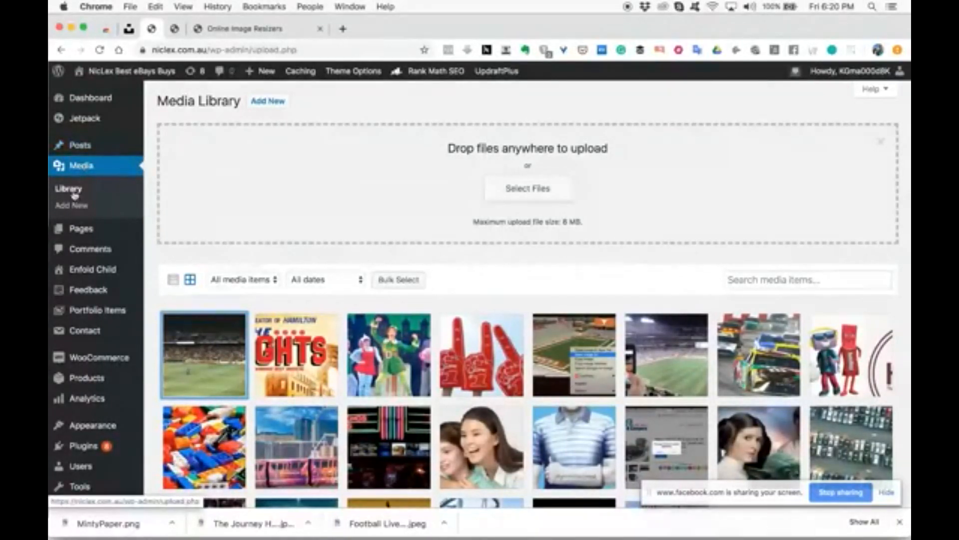
left_click(500, 191)
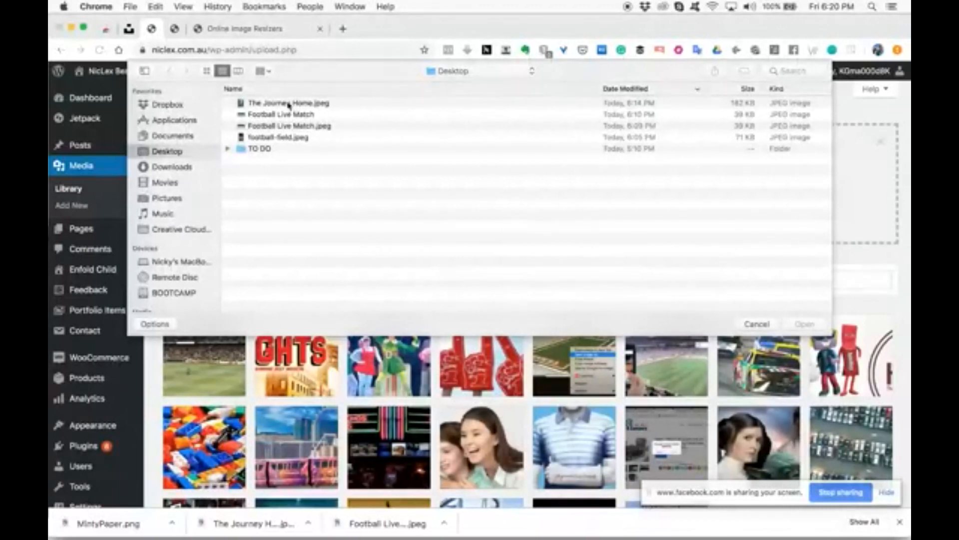
left_click(173, 168)
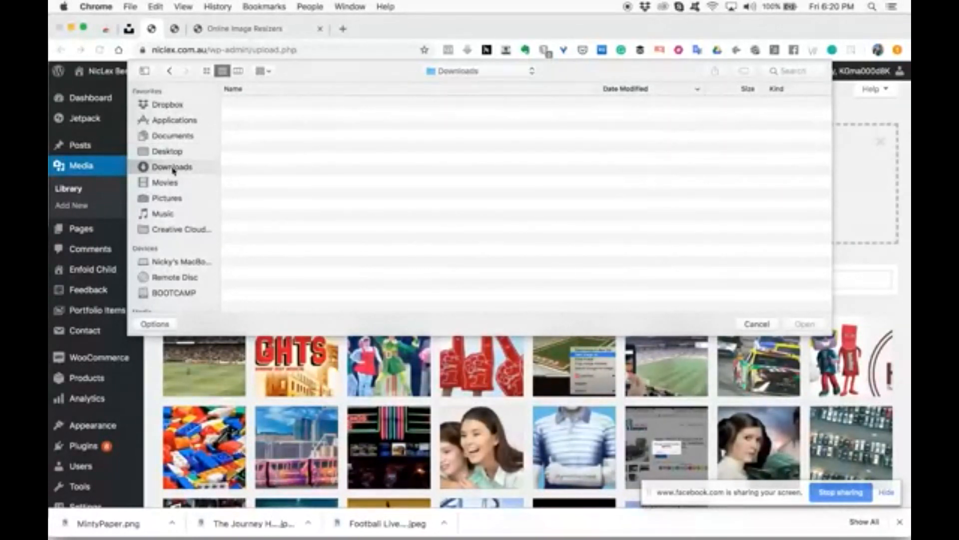
double_click(306, 102)
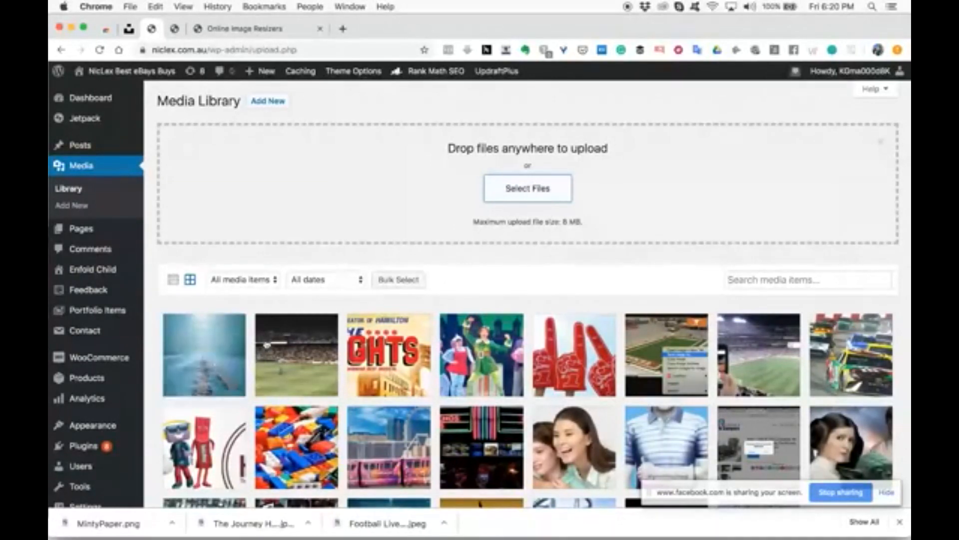
Open the uploaded road image's attachment details and copy its title, "The Road Less Travelled", into the alternative text and description.
left_click(214, 358)
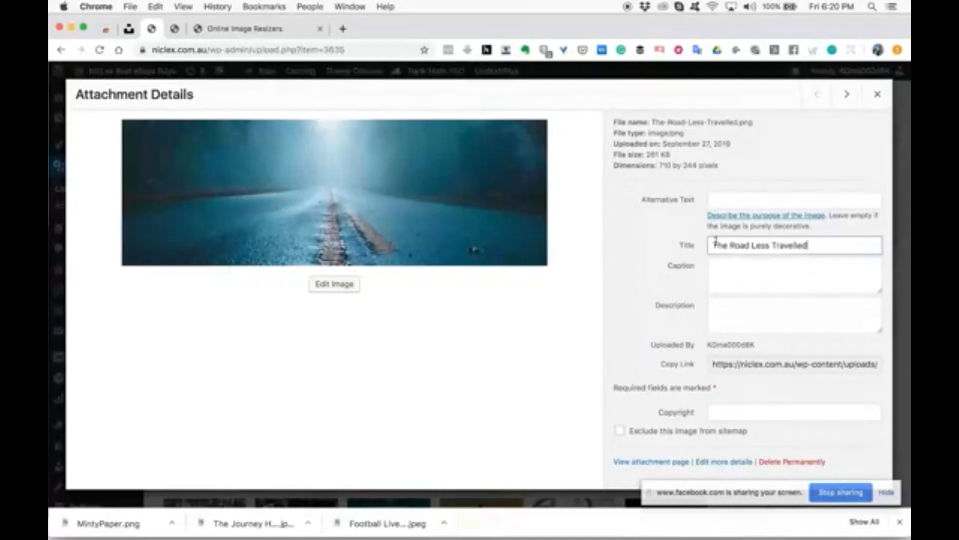
left_click_drag(819, 249, 657, 244)
key("super+c")
left_click(749, 199)
key("super+v")
left_click(728, 308)
key("super+v")
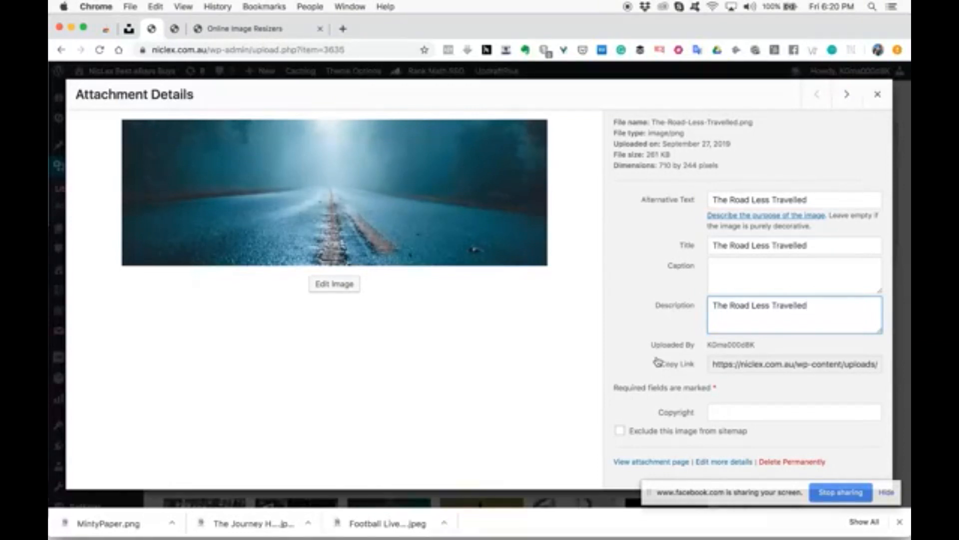
left_click(629, 336)
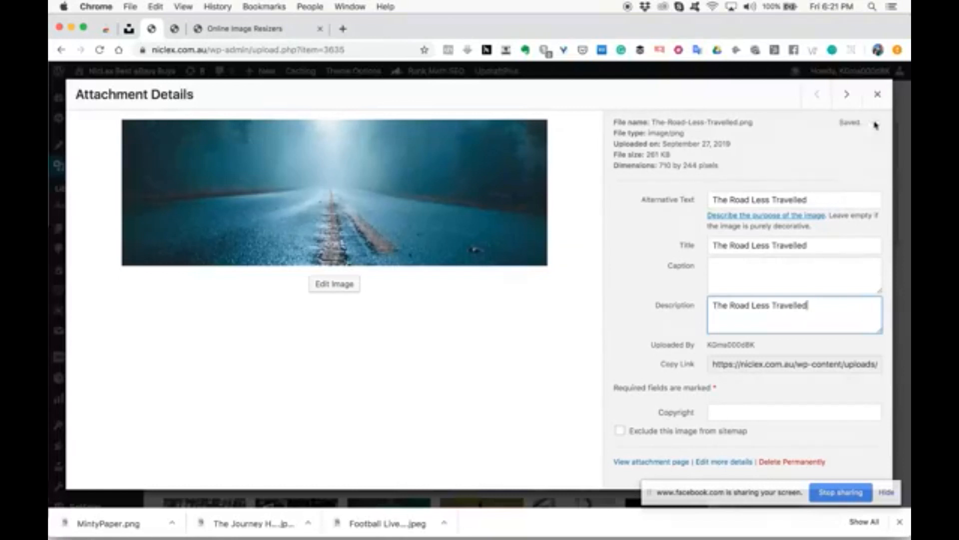
Close the road image's attachment details and return to the editor of the "Attending Sporting Events LIVE" post.
left_click(878, 95)
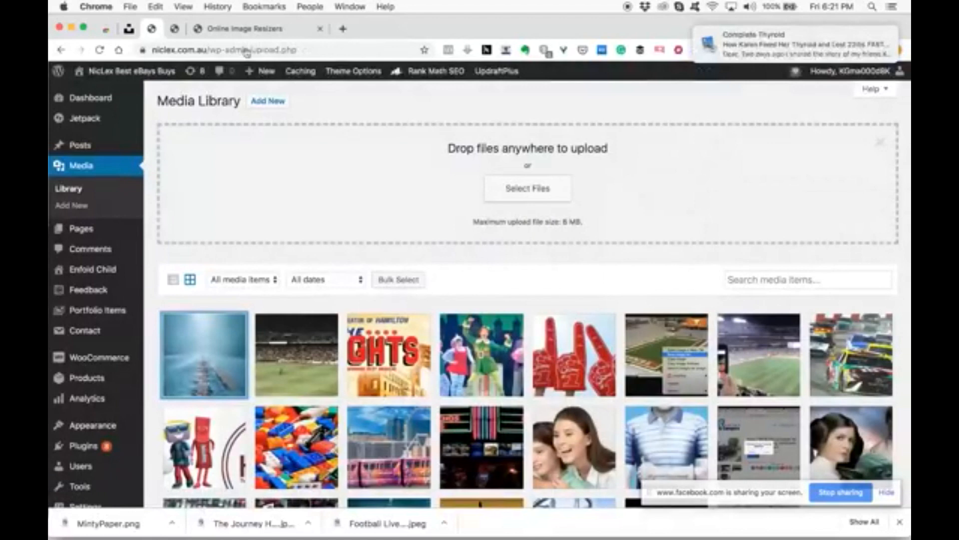
left_click(175, 29)
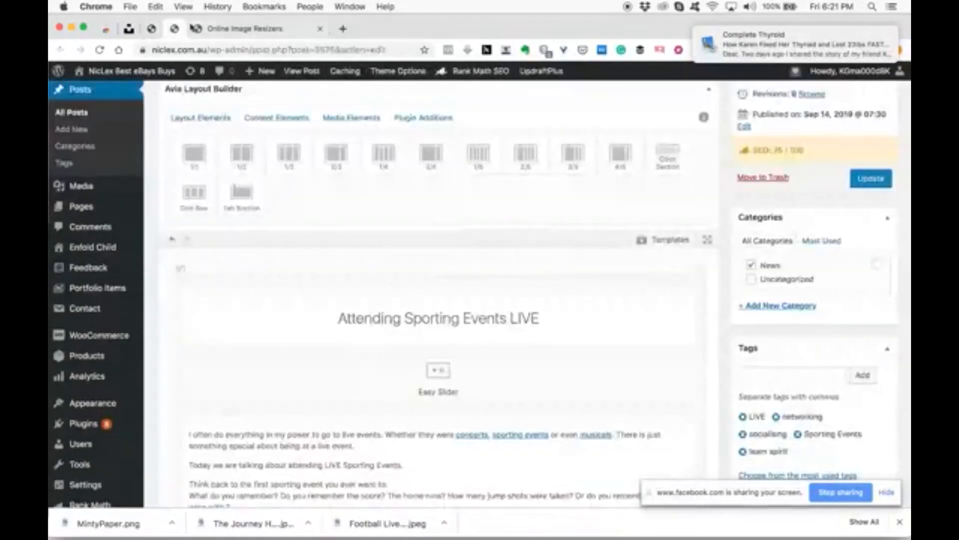
scroll(229, 252, "down", 5)
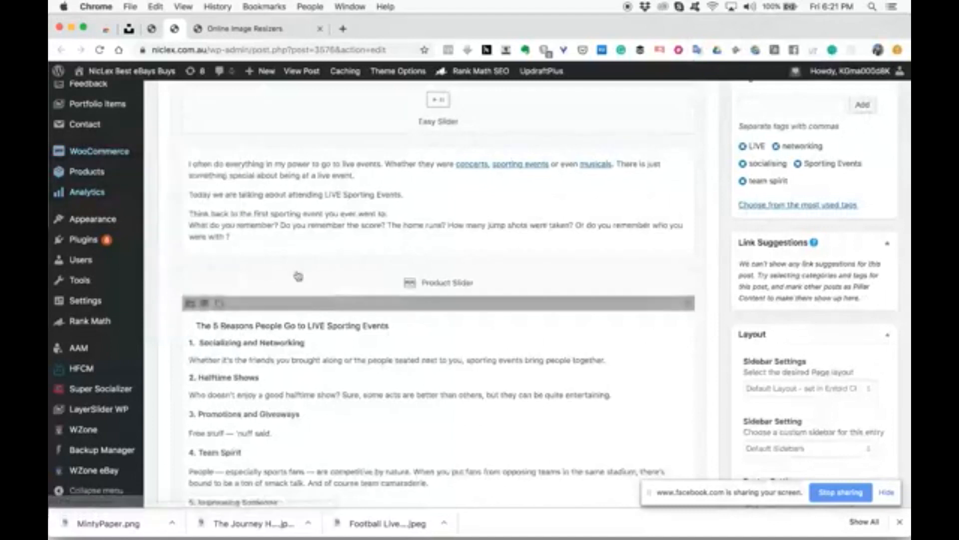
scroll(298, 274, "up", 5)
scroll(298, 276, "up", 2)
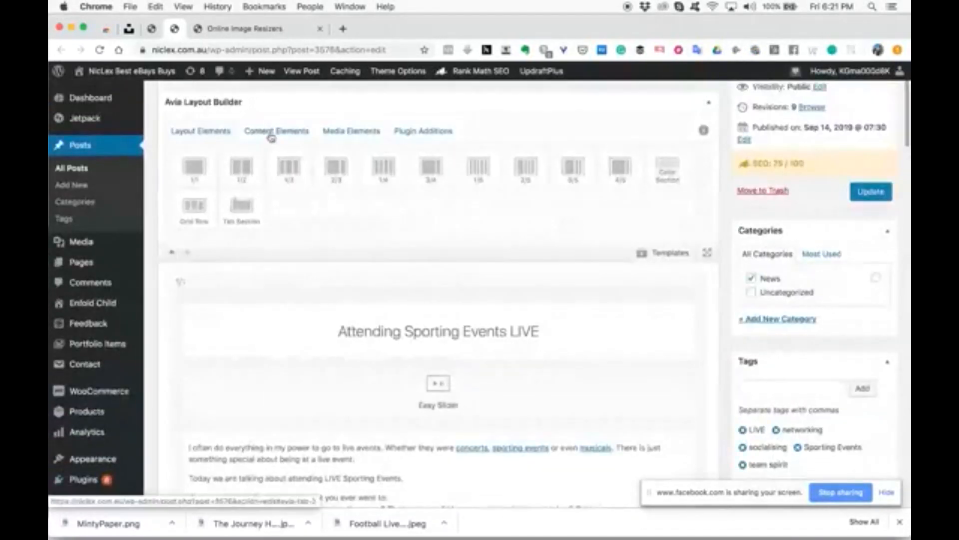
Try to add an Image media element to the post's layout below the article text.
left_click(276, 131)
left_click(329, 132)
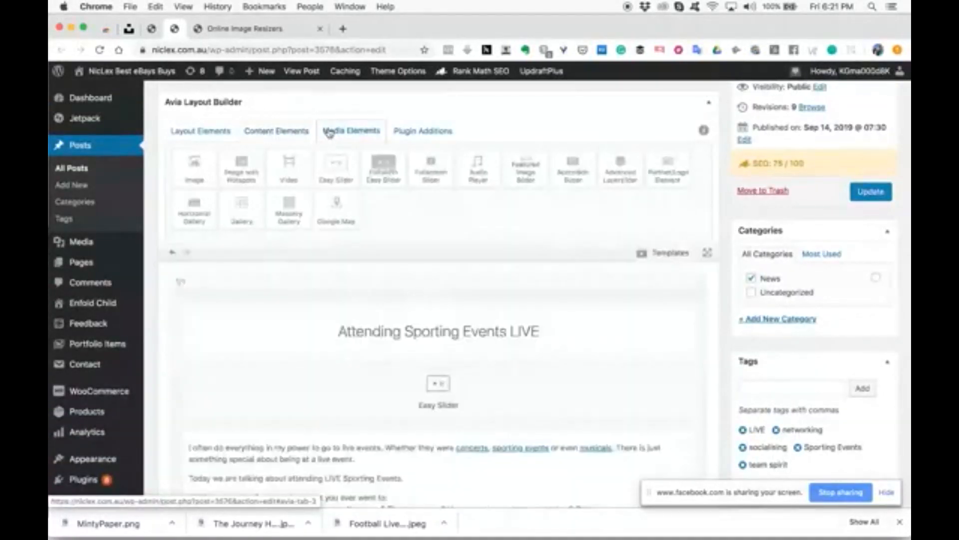
scroll(253, 353, "down", 8)
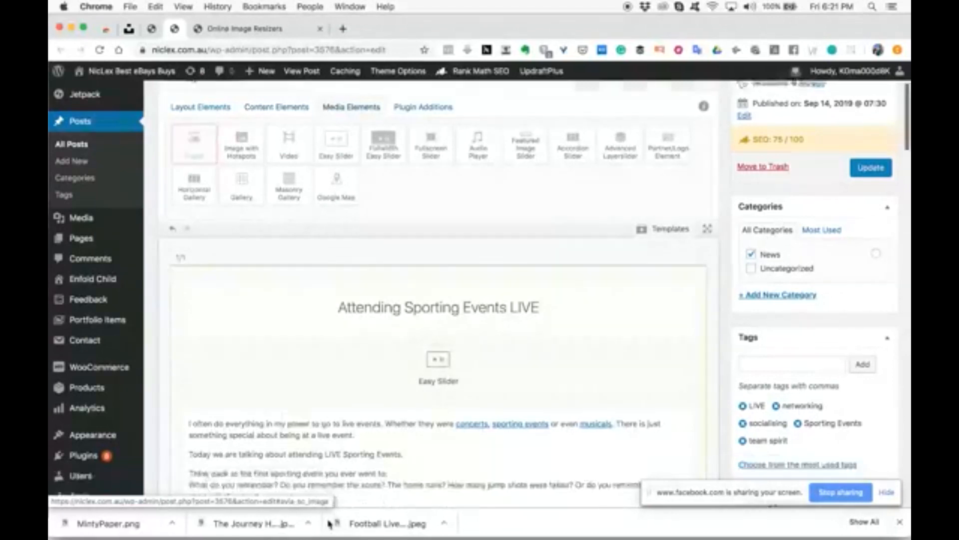
left_click_drag(362, 537, 350, 334)
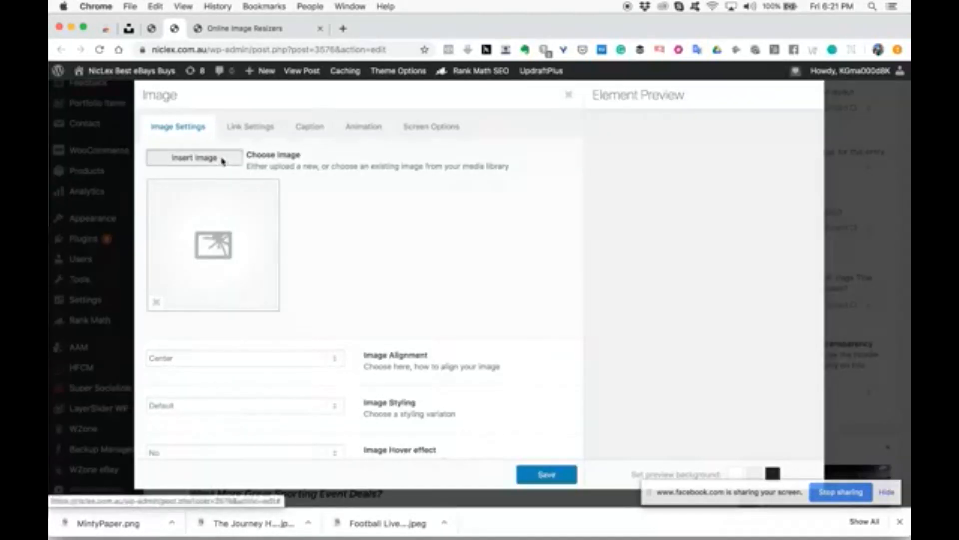
Look for the uploaded road image in the Image element's media library and close it without inserting anything.
left_click(222, 160)
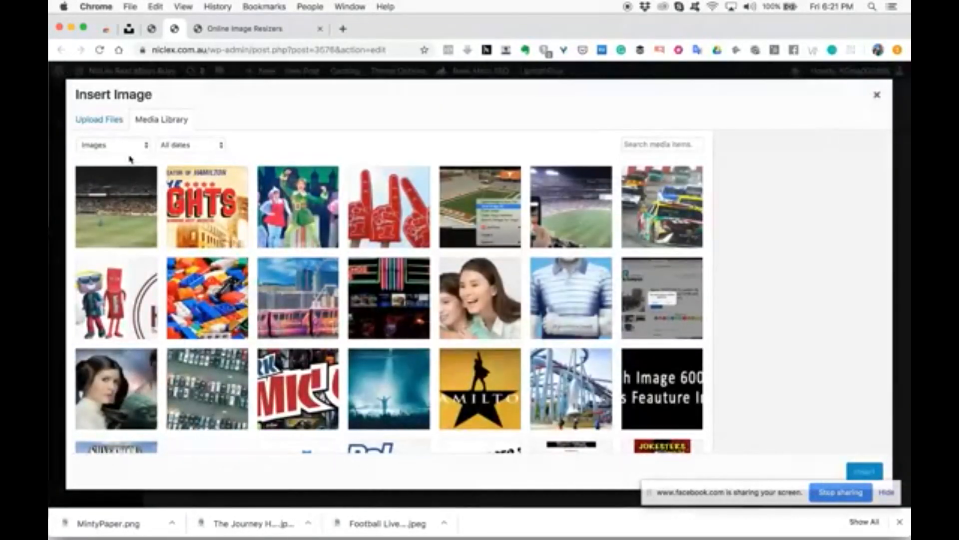
left_click(102, 120)
left_click(170, 122)
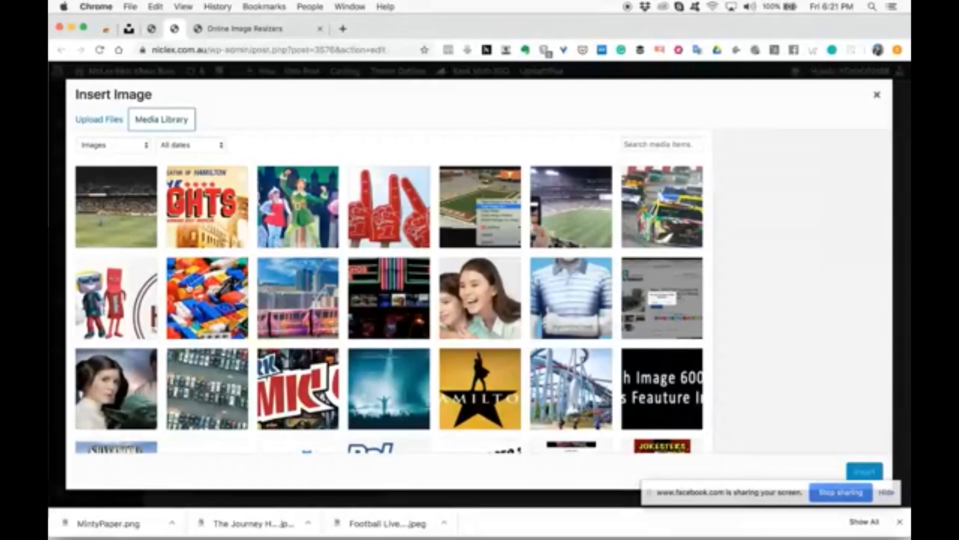
scroll(157, 171, "down", 5)
scroll(157, 171, "up", 5)
left_click(878, 98)
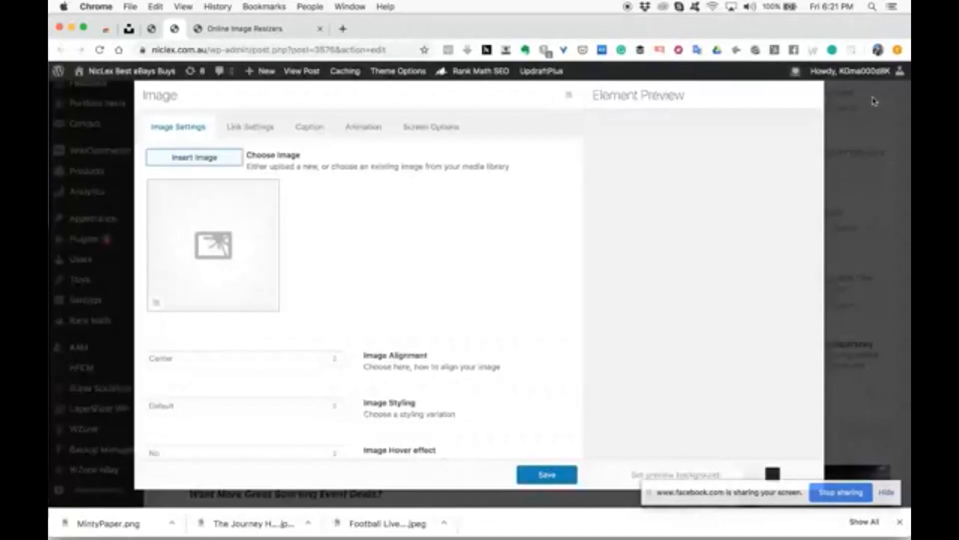
left_click(846, 110)
scroll(586, 237, "up", 15)
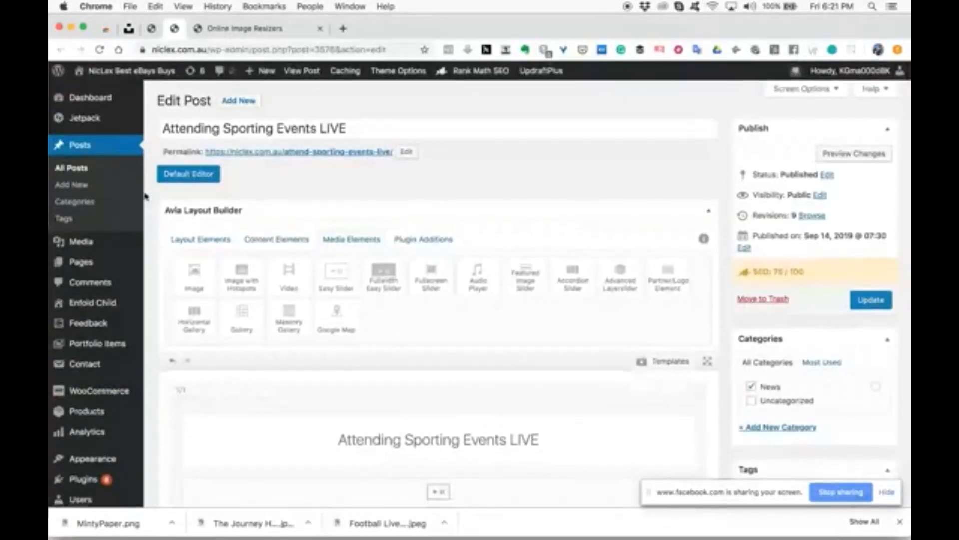
Reload the post's editor page and return to it after a look at the Media Library.
left_click(202, 50)
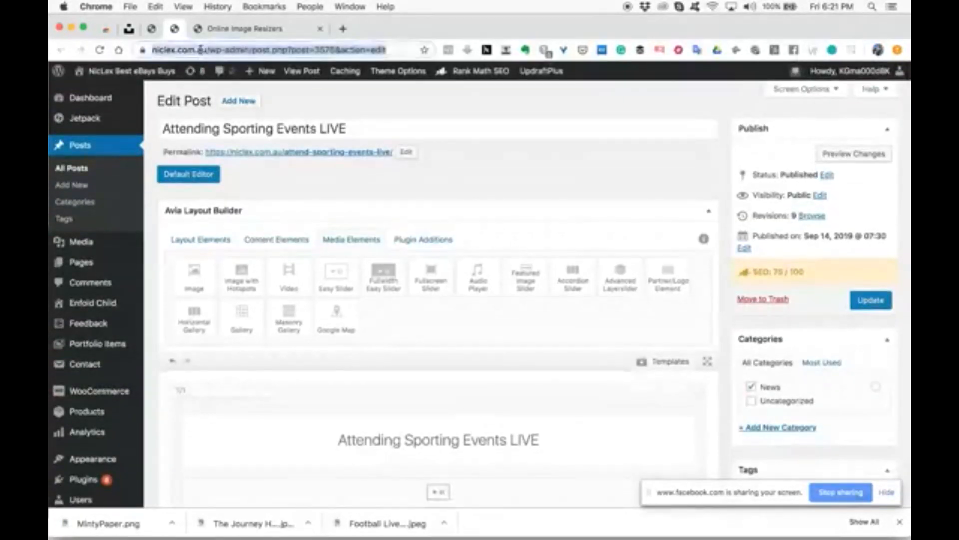
key("Return")
left_click(568, 197)
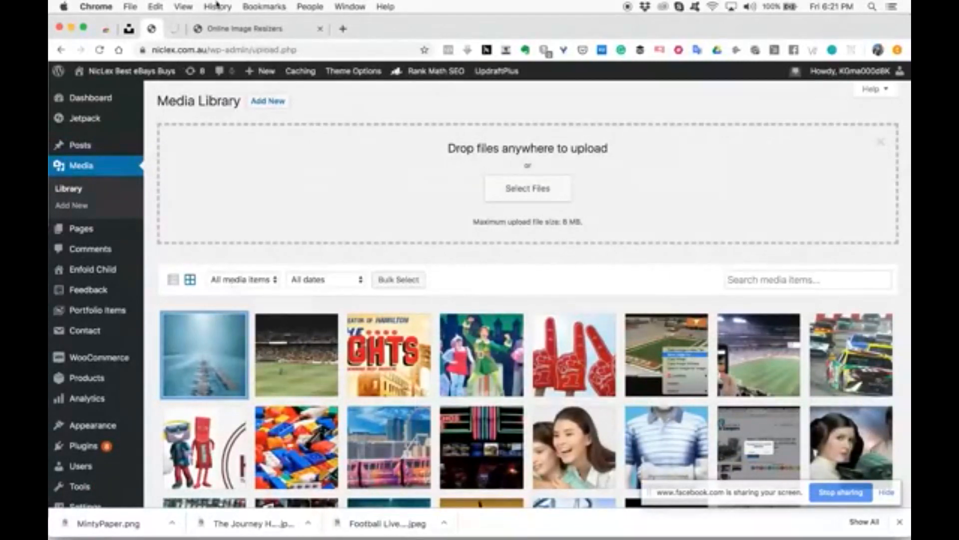
left_click(177, 29)
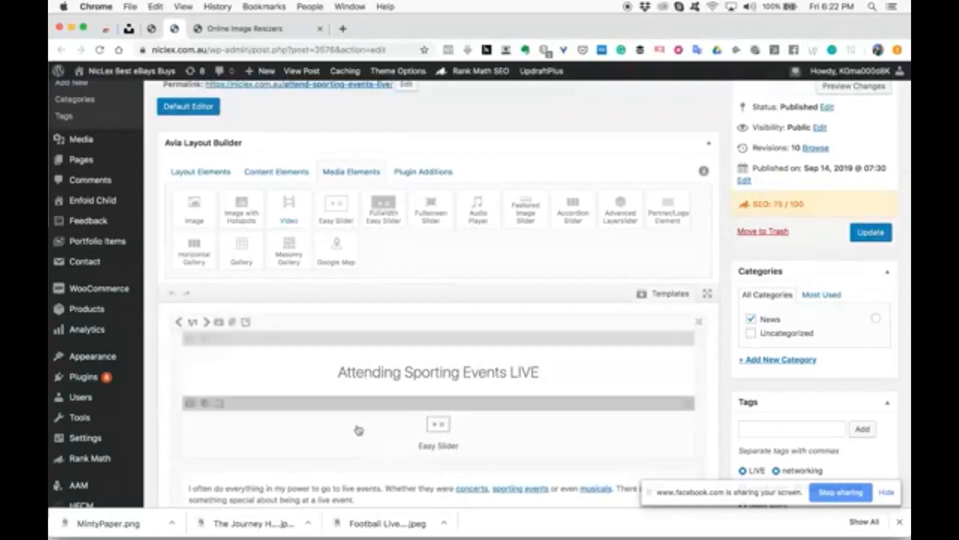
Add an Image element below the article's closing text, insert the full-size "The Road Less Travelled" image into it, and save the element.
left_click_drag(194, 232, 417, 317)
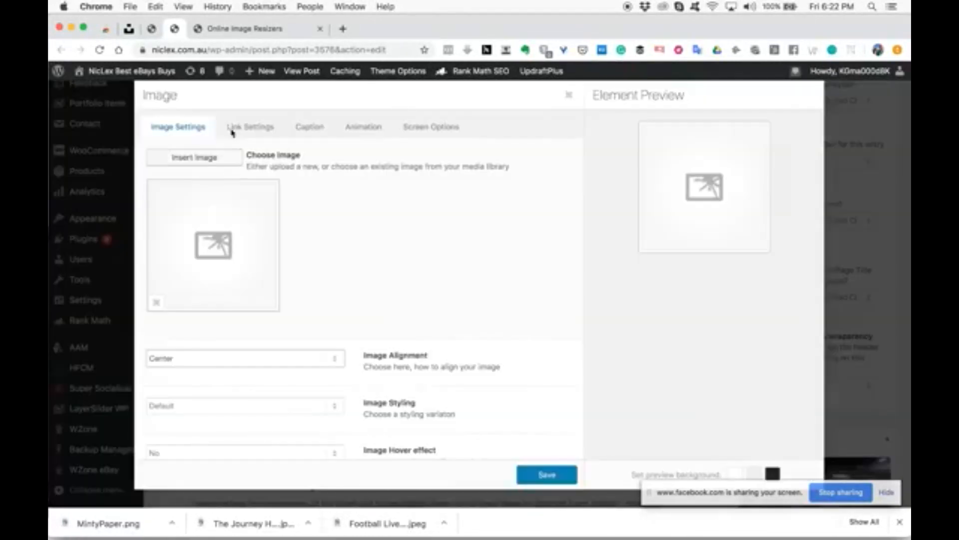
left_click(225, 157)
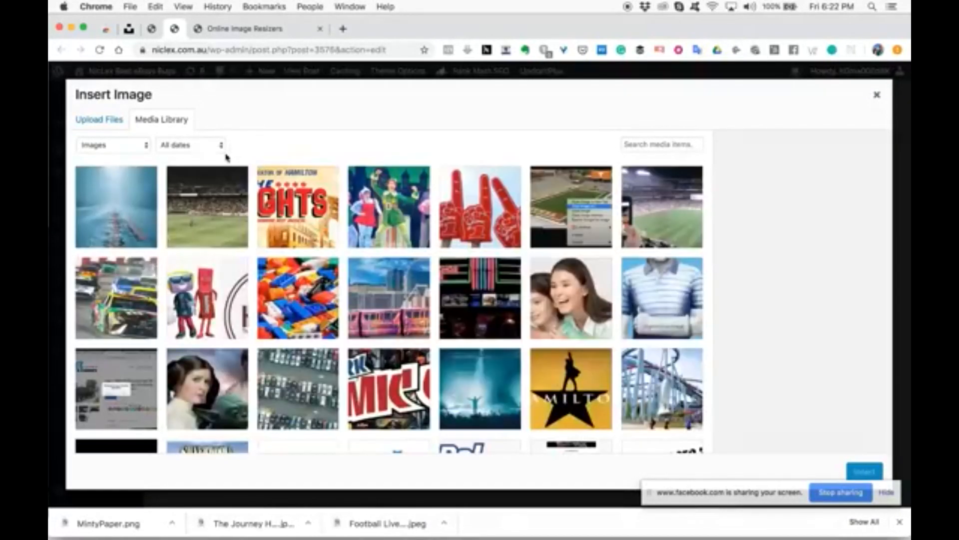
left_click(128, 210)
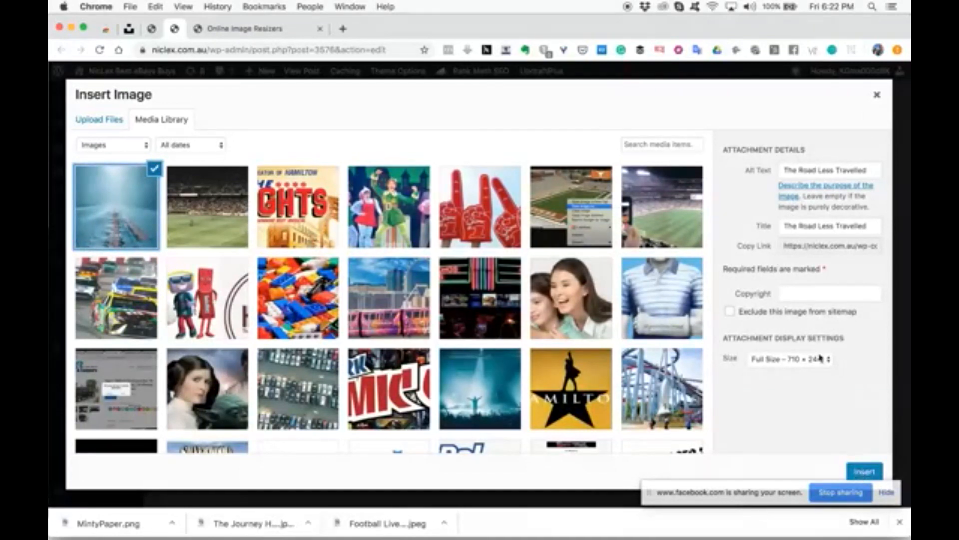
left_click(865, 471)
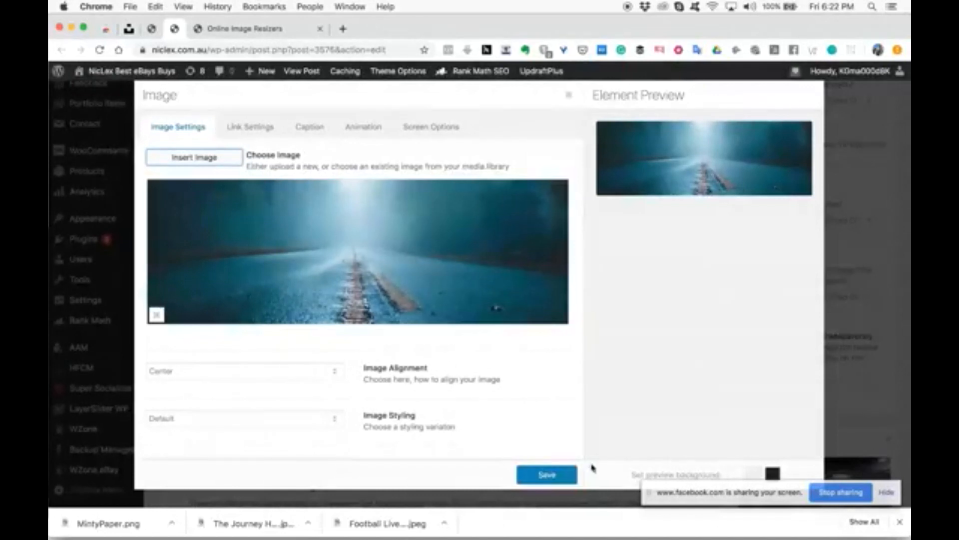
left_click(569, 475)
Preview the post's changes and check how the road image appears below the article text.
scroll(844, 304, "up", 20)
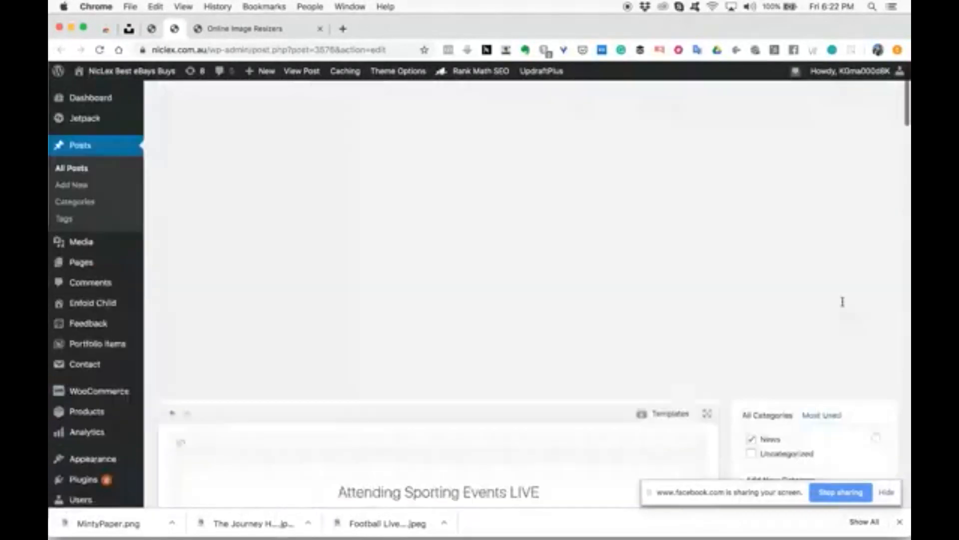
left_click(843, 214)
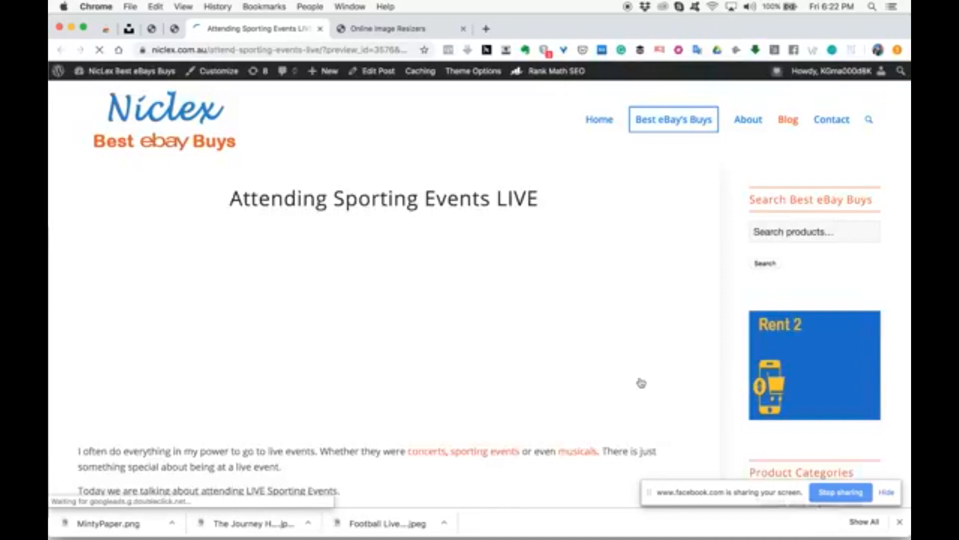
scroll(642, 382, "down", 15)
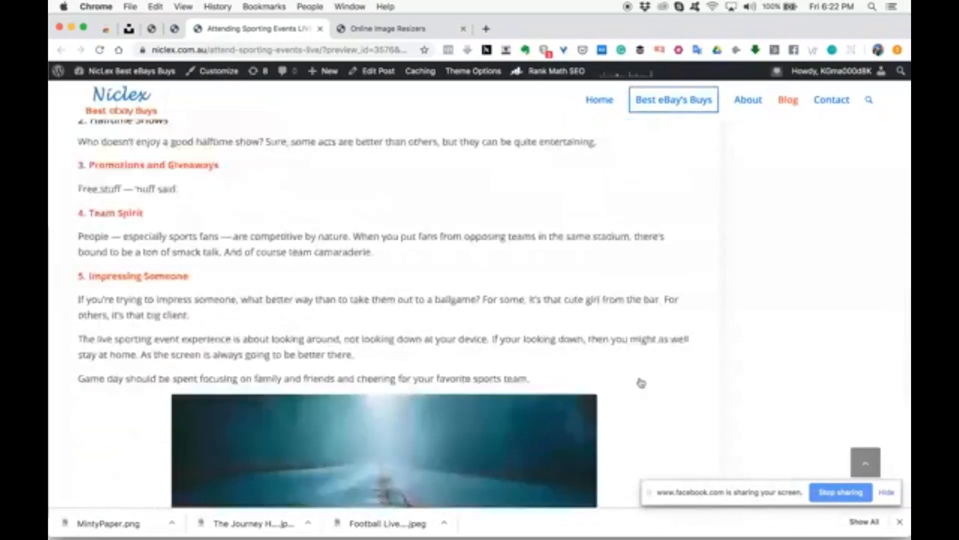